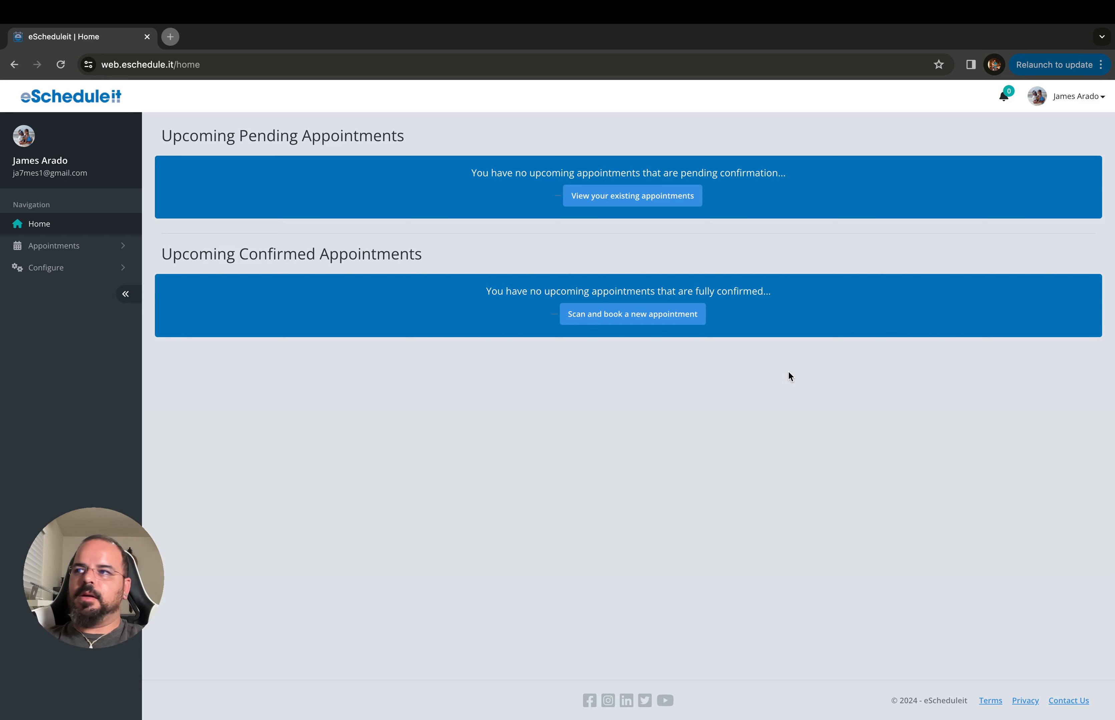
Create a new resource named with the client's full name and tag it Client
click(120, 268)
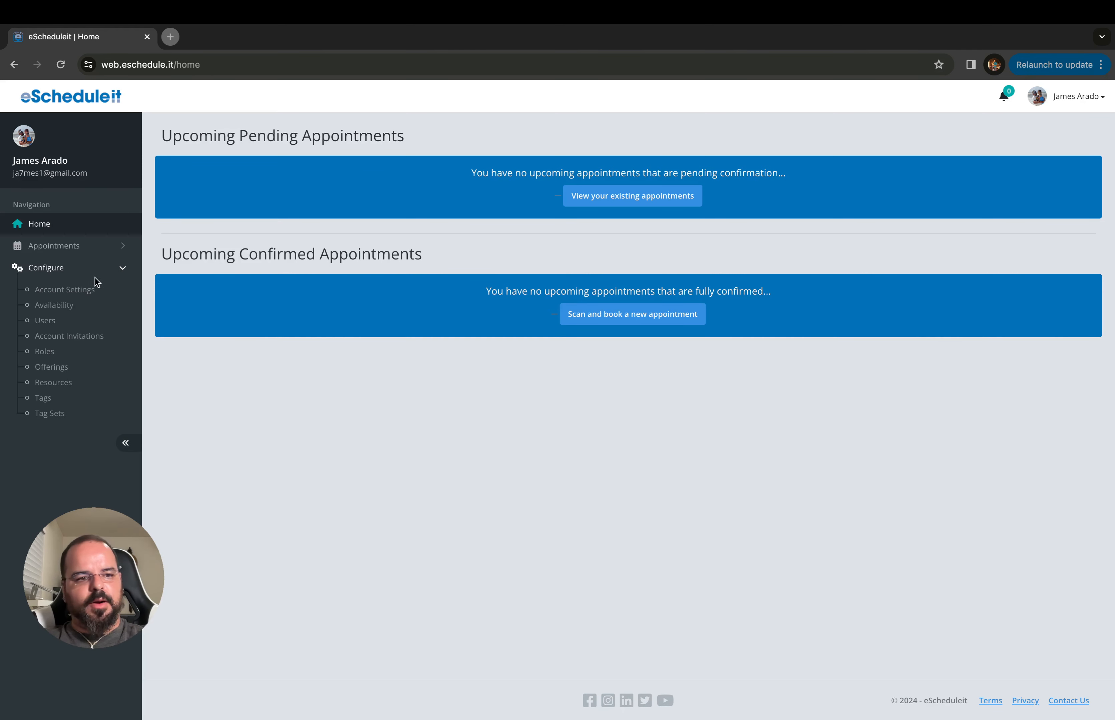
click(61, 386)
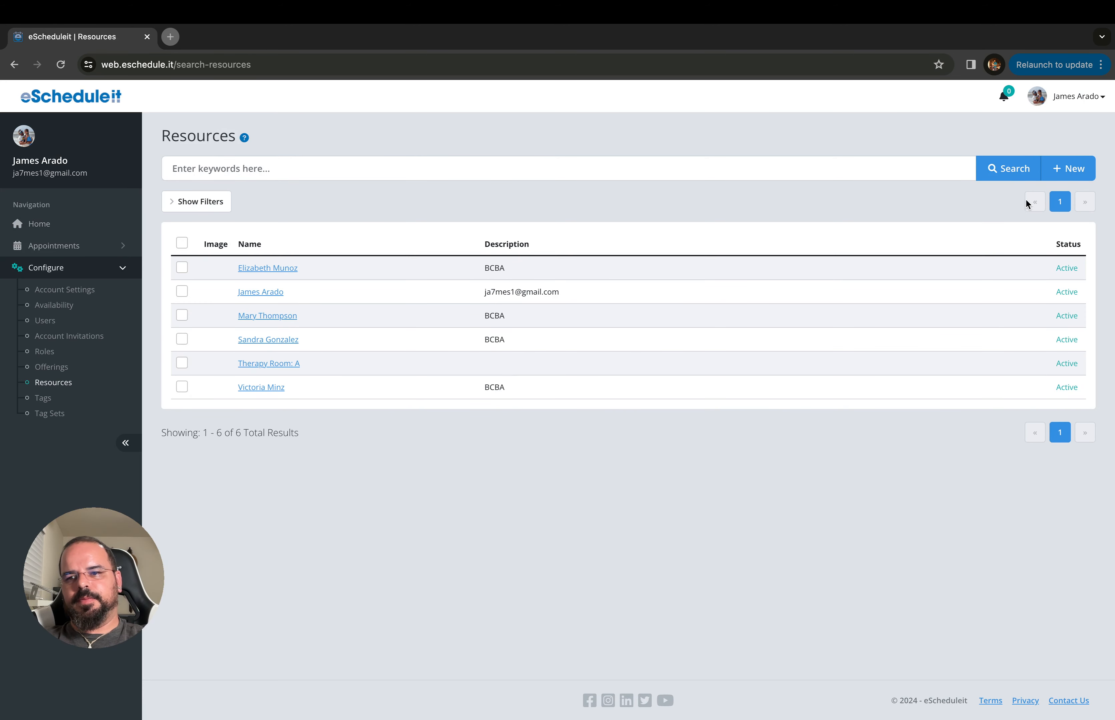
click(1071, 169)
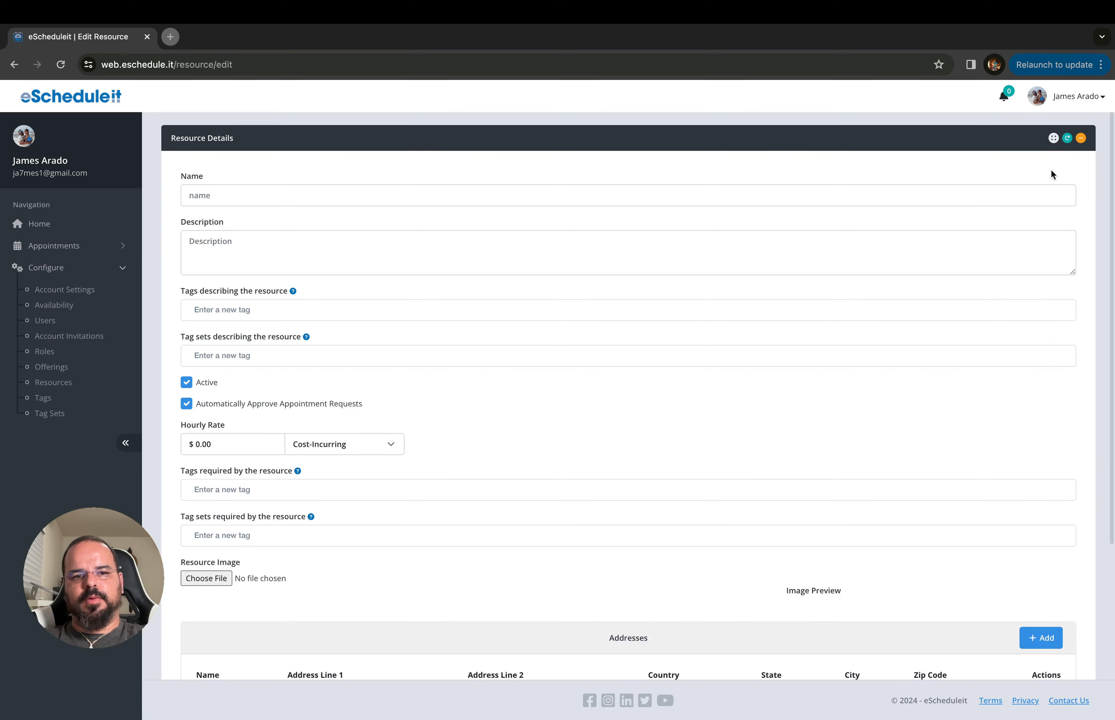
click(226, 195)
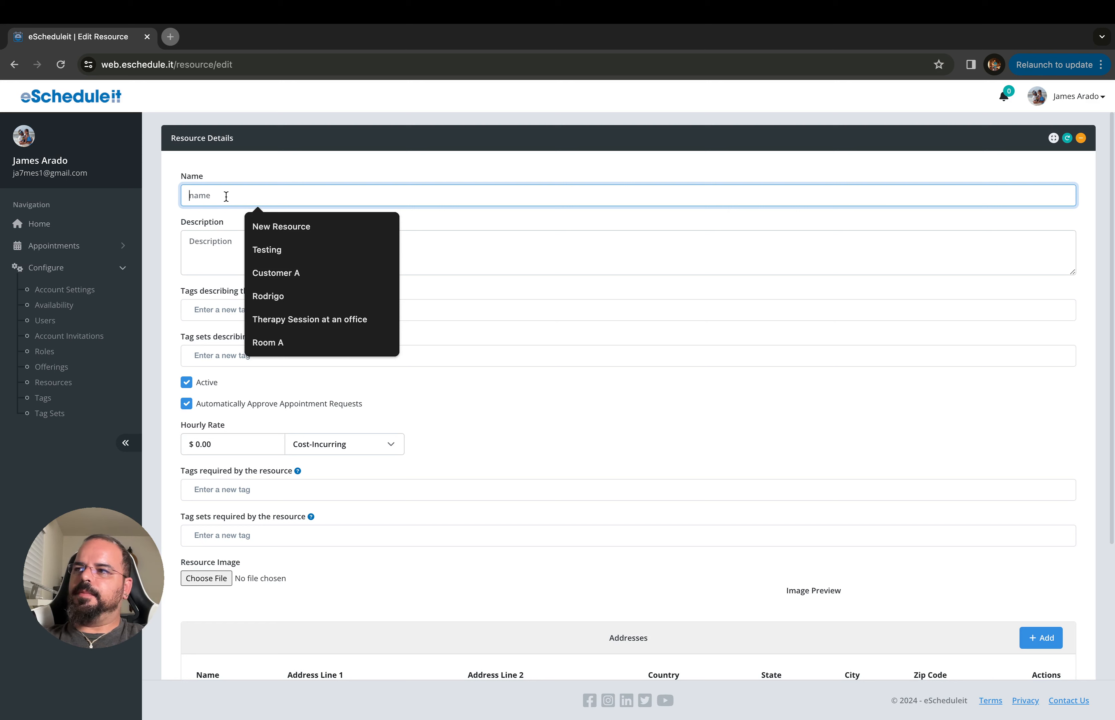
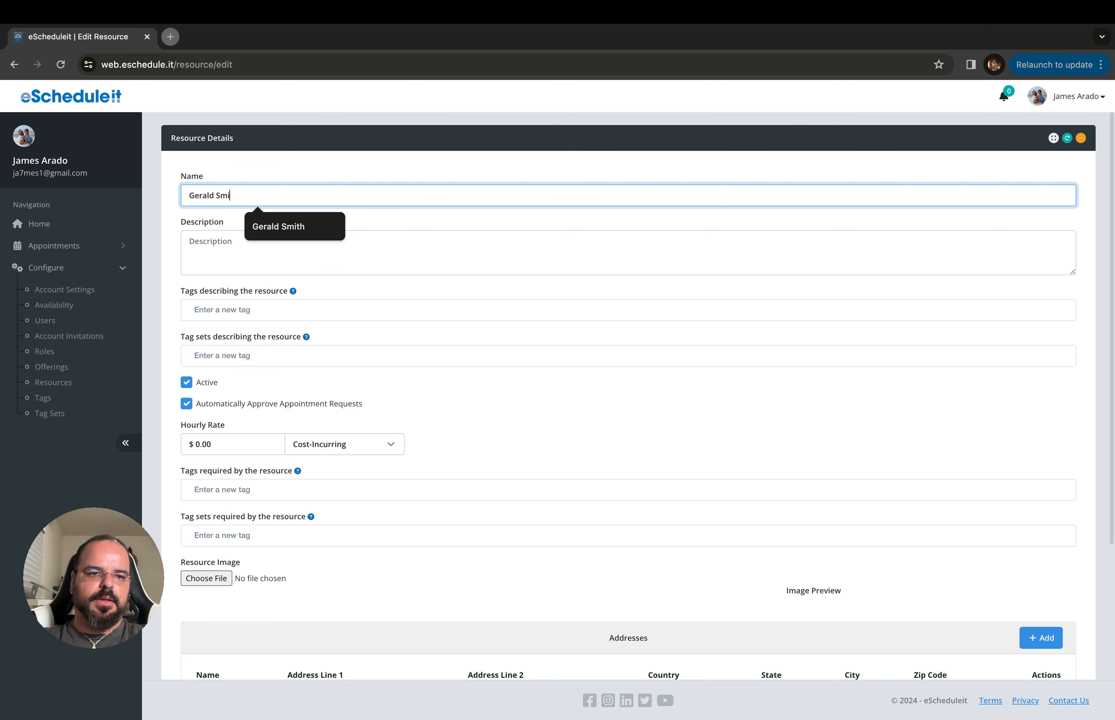
click(229, 308)
text(Clie)
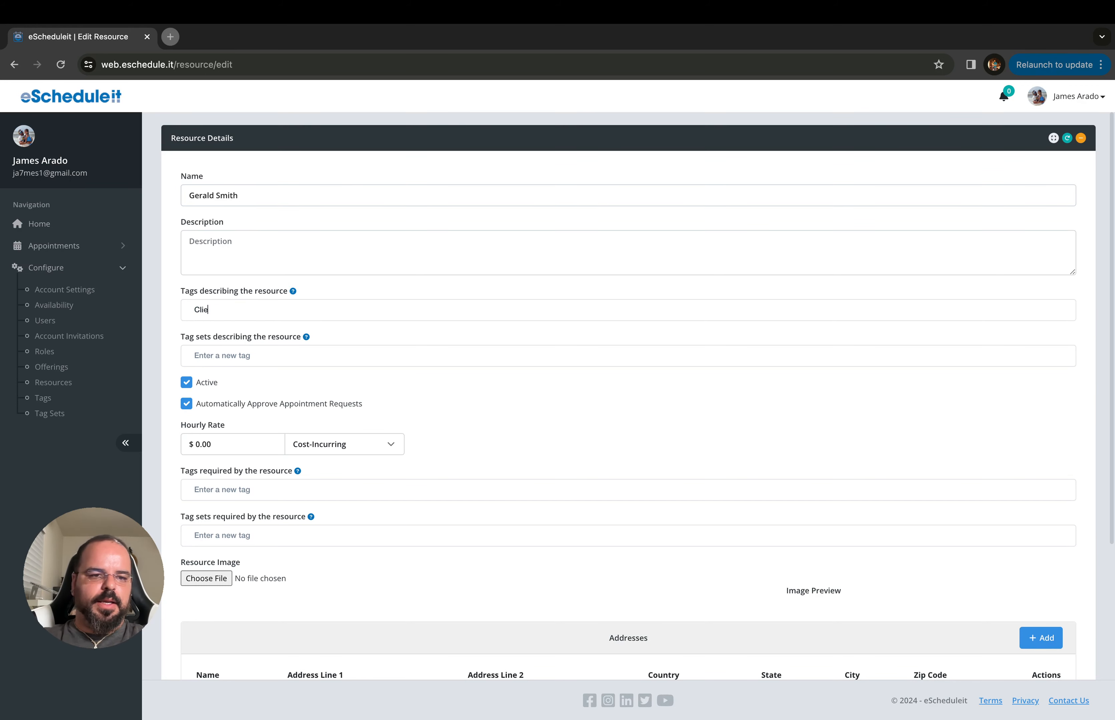
click(211, 338)
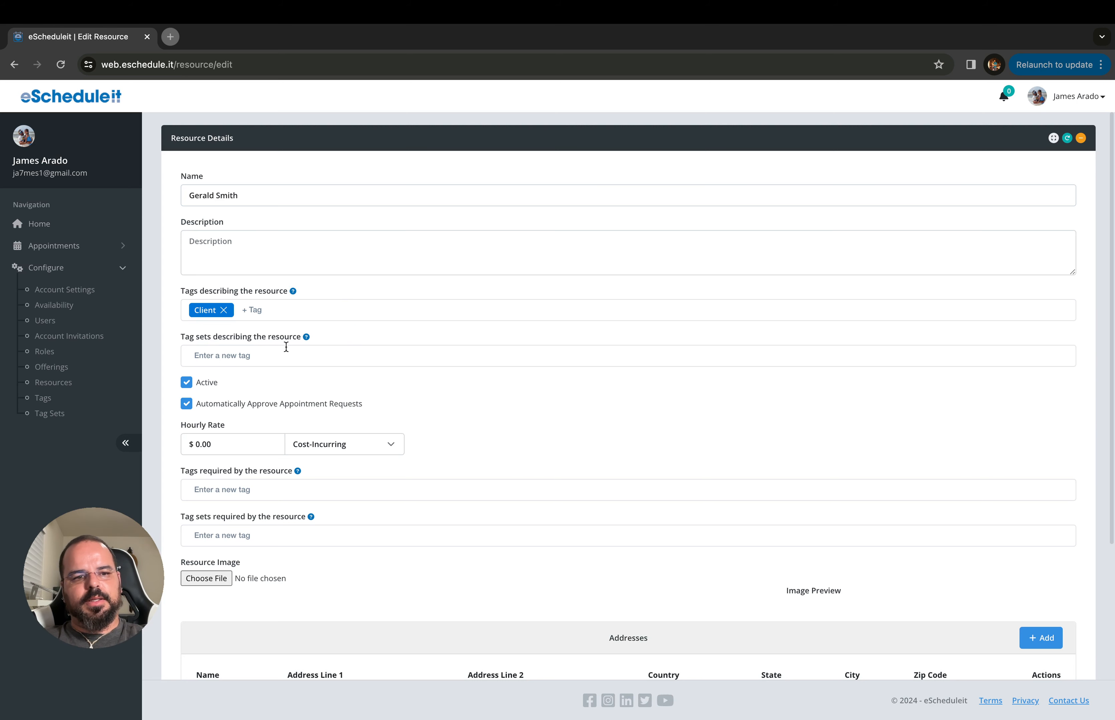
Require Insurance: Medicaid, Language: Spanish and Location: North Broward County tags, then submit the resource
scroll(290, 345, down, 3)
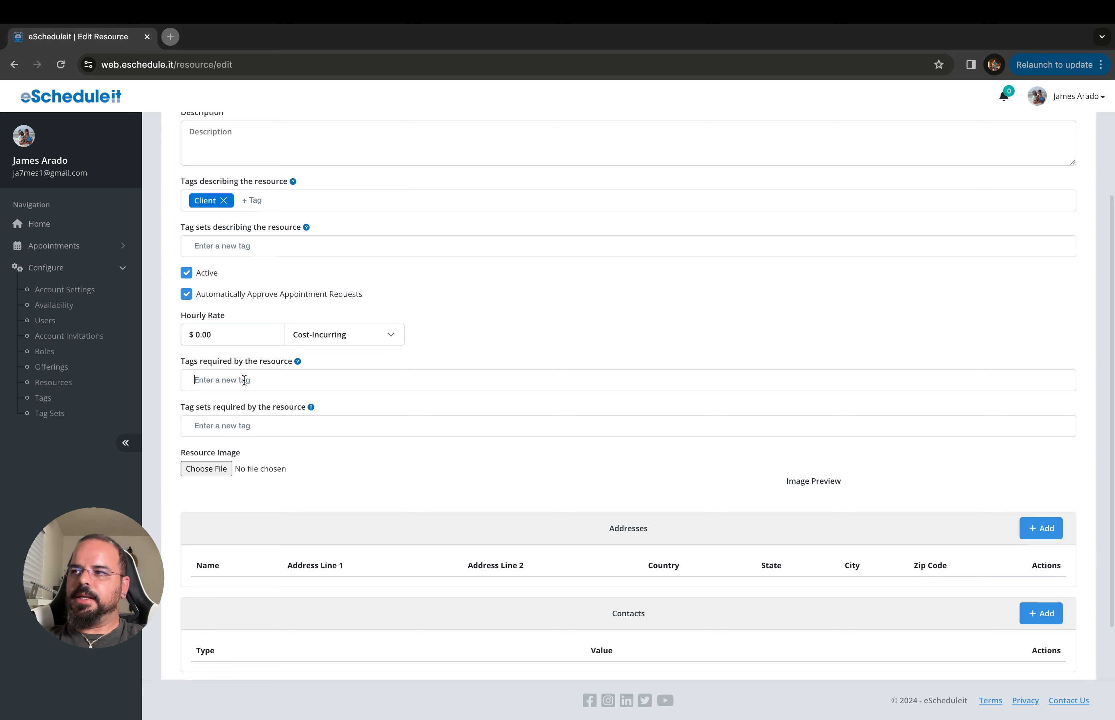
text(Me)
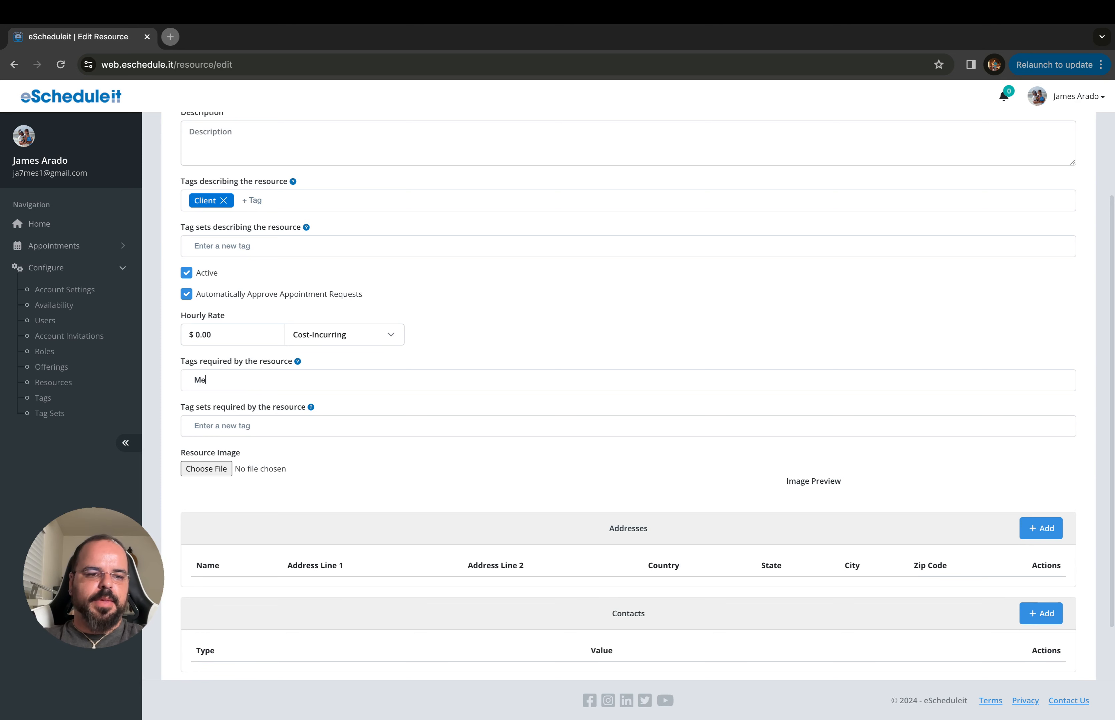
text(d)
click(257, 410)
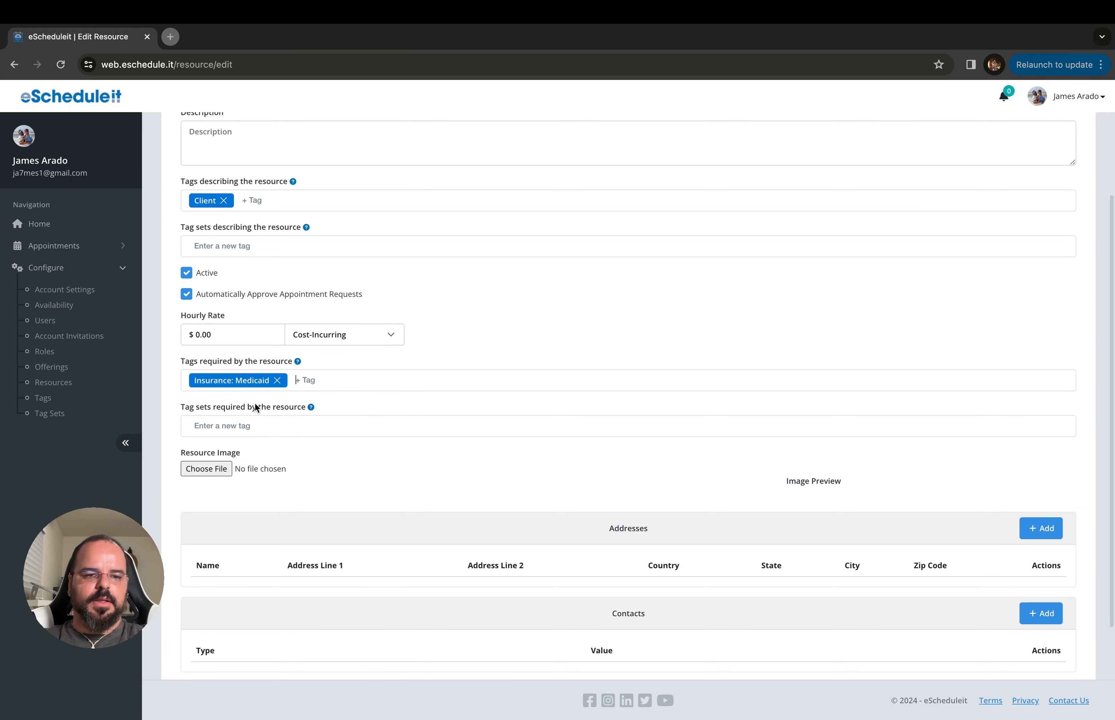
text(Spa)
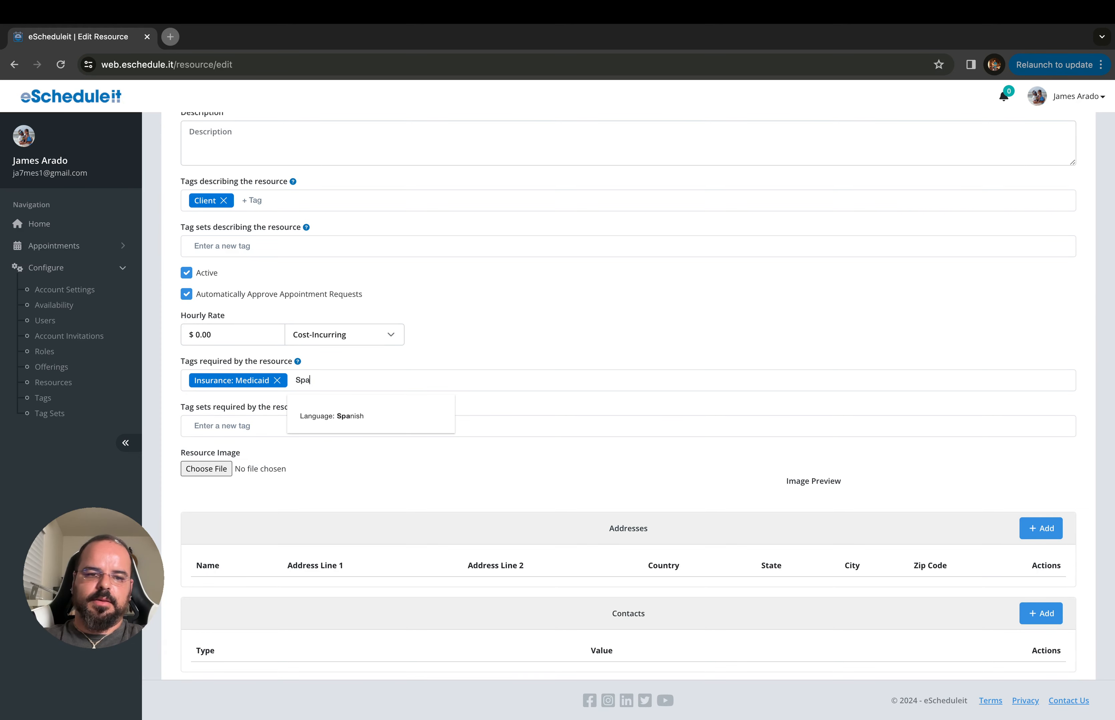
click(316, 421)
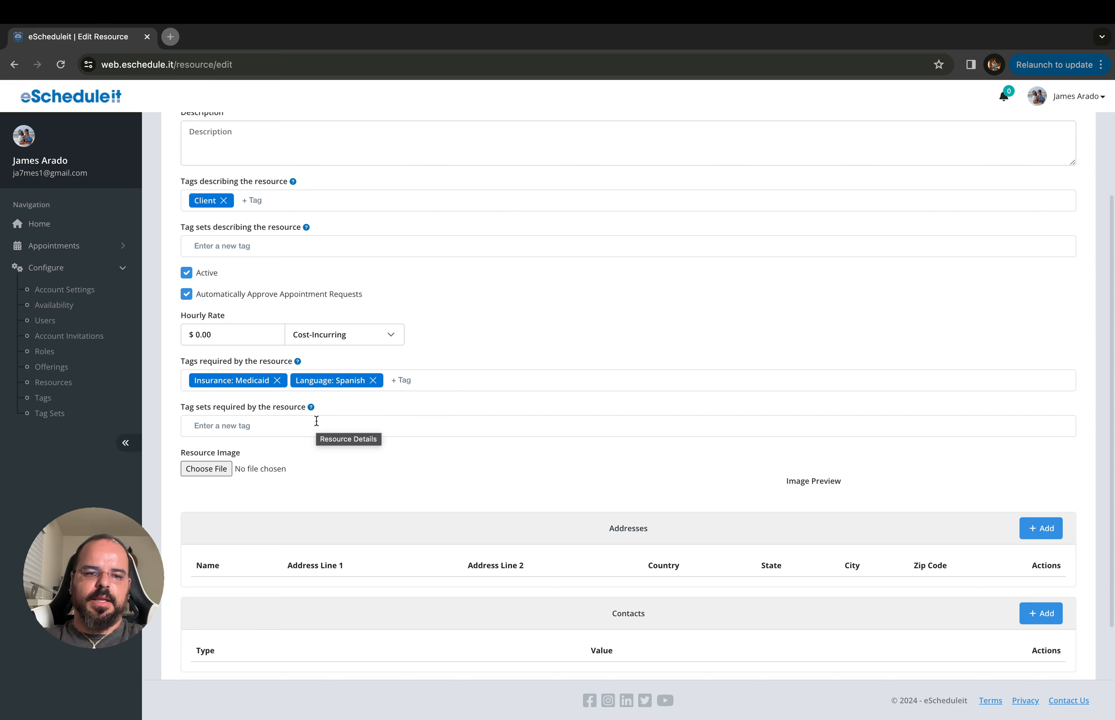
text(nor)
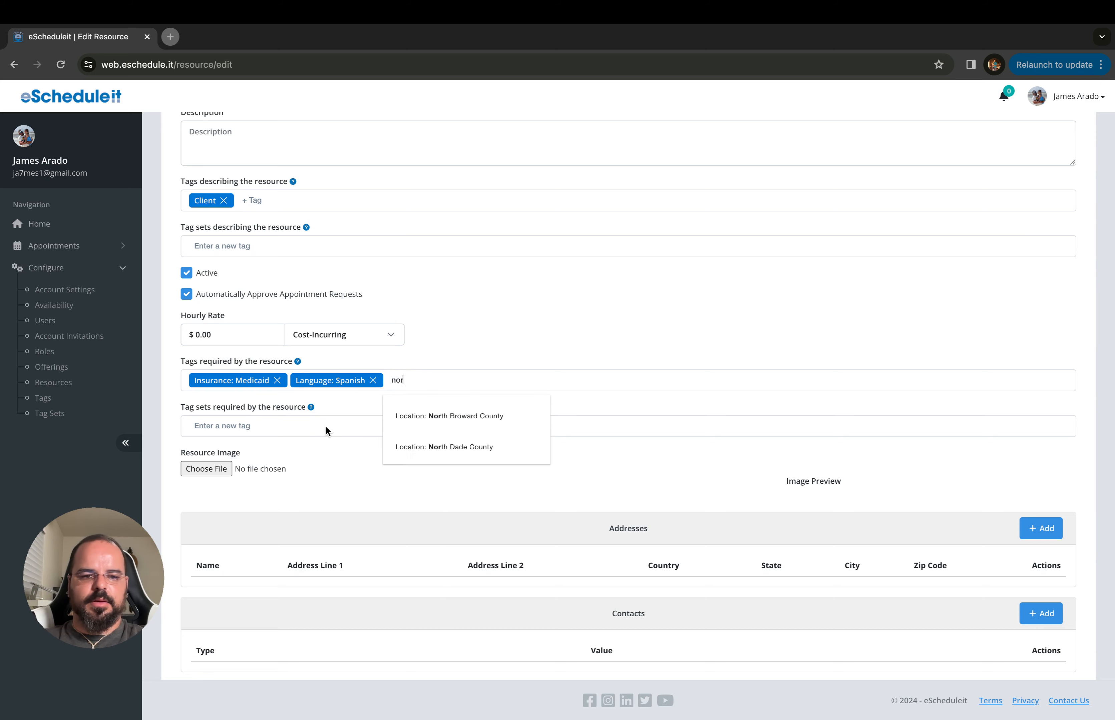
click(484, 422)
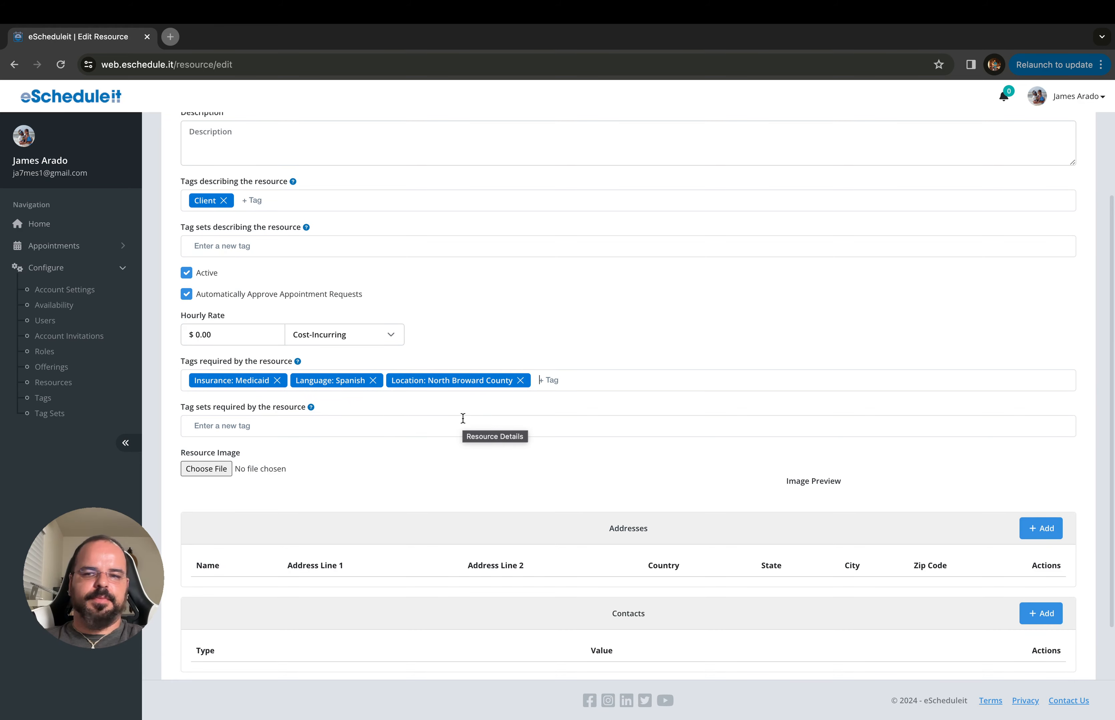
scroll(462, 421, up, 2)
scroll(462, 421, down, 4)
click(215, 627)
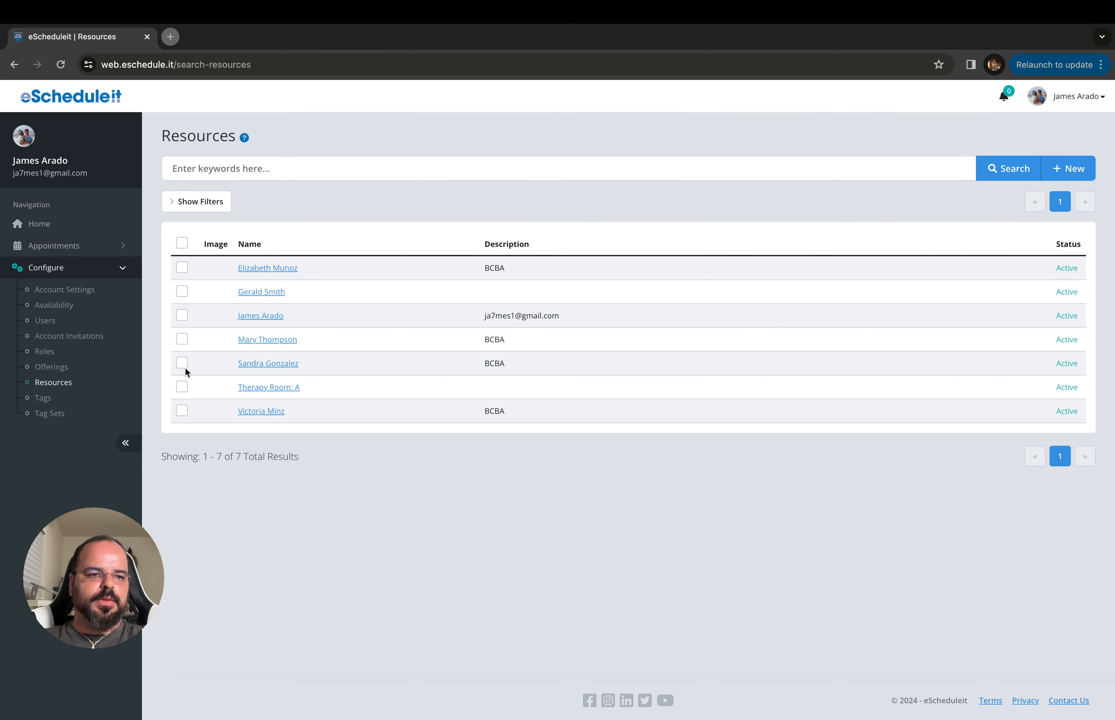
Show the new client resource's availability calendar
click(65, 308)
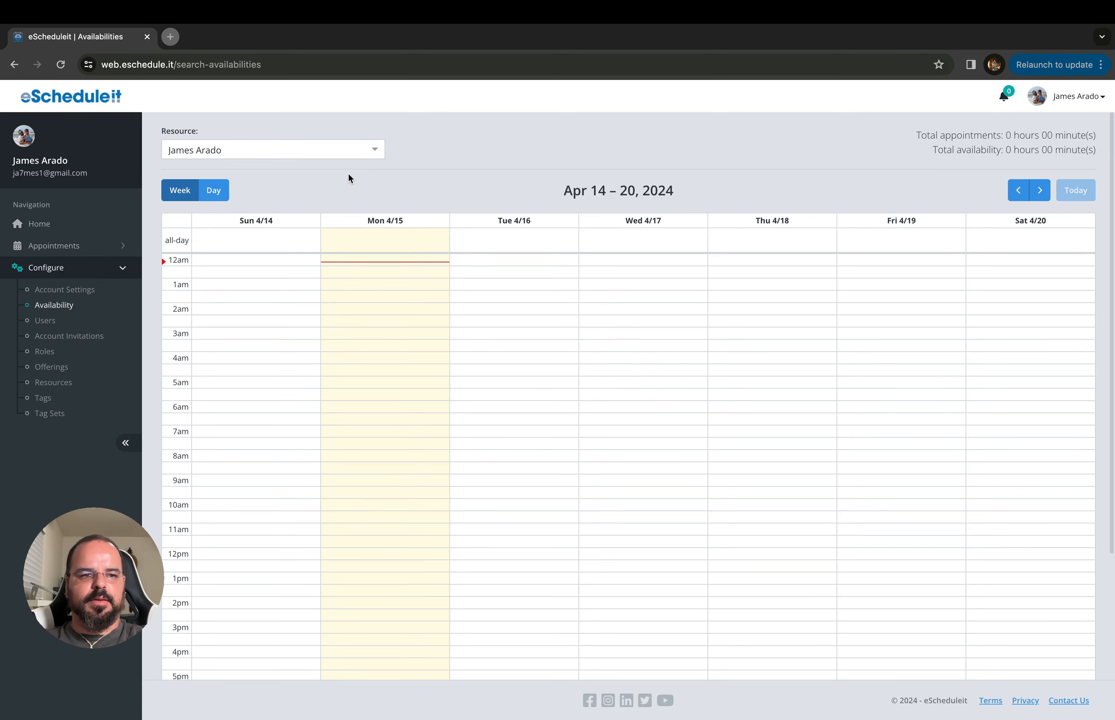
click(381, 157)
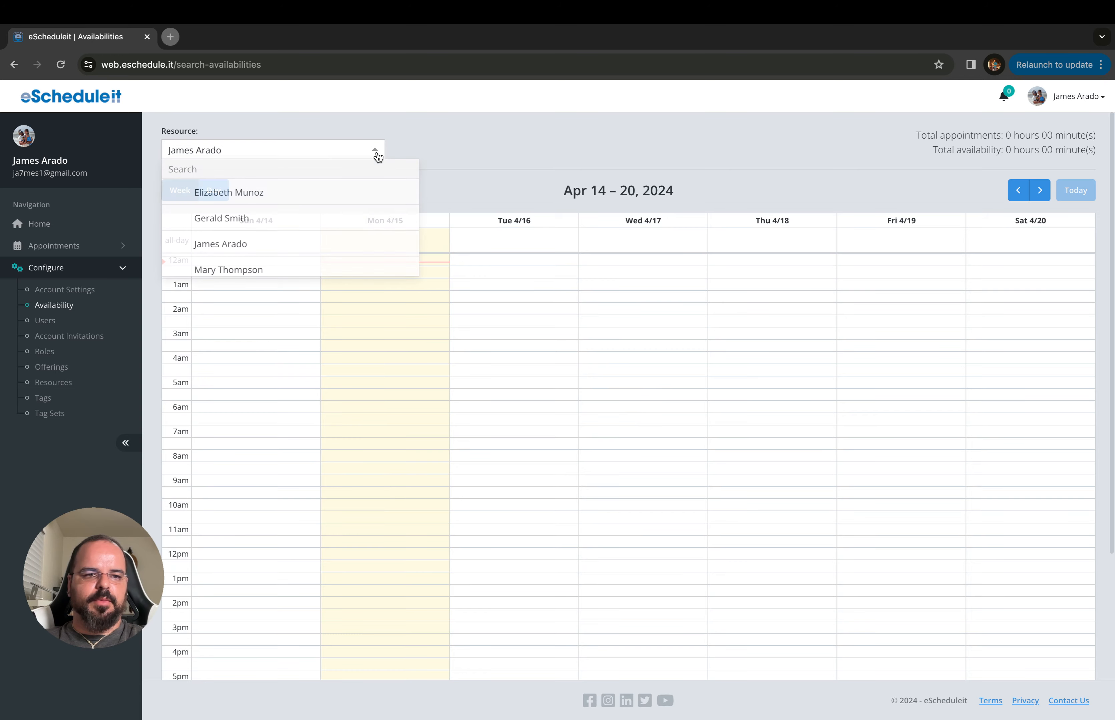
click(240, 216)
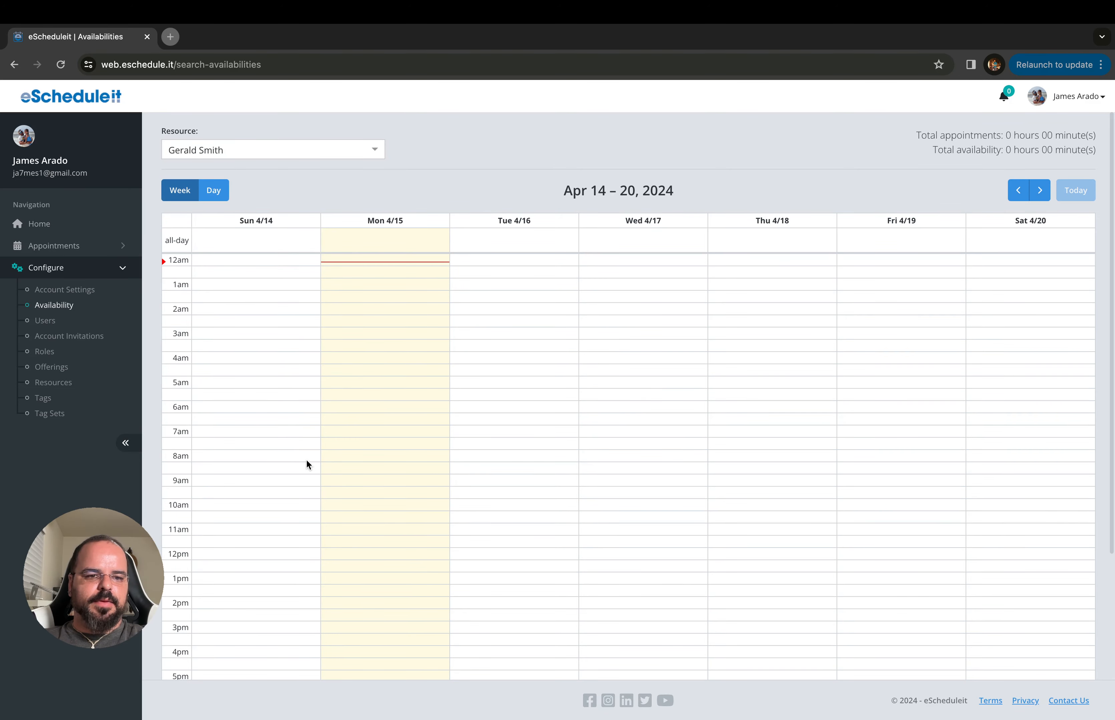
Add a Monday 9:00 AM–5:00 PM slot repeating every weekday and save it
click(336, 481)
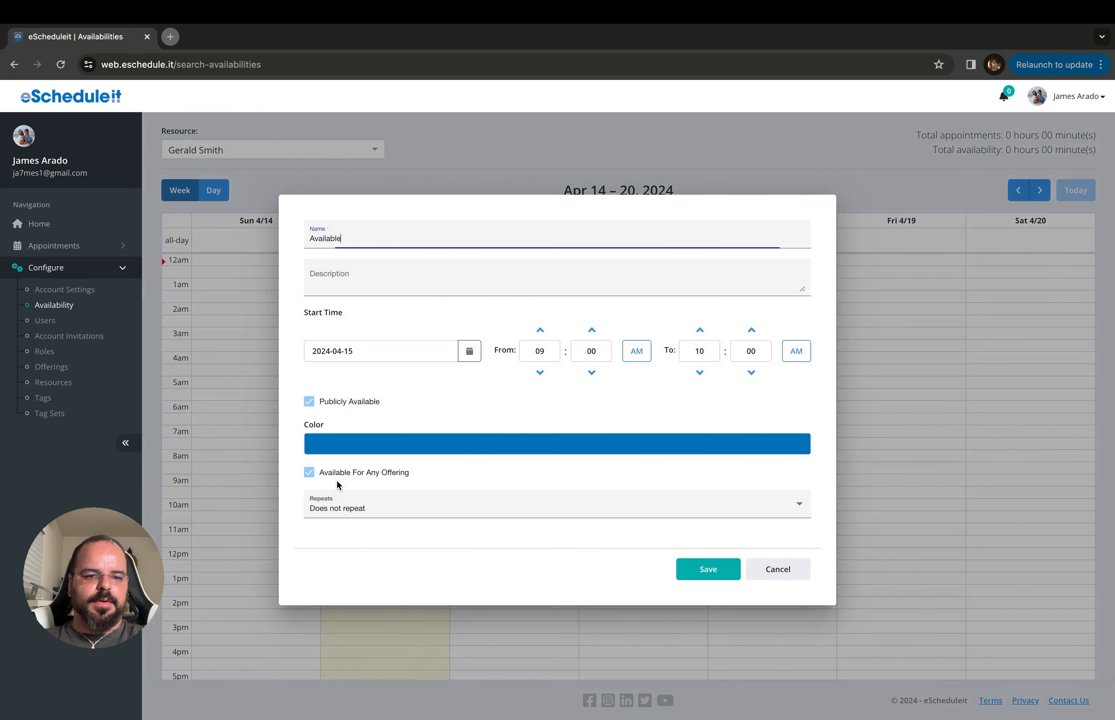
double_click(707, 355)
text(5)
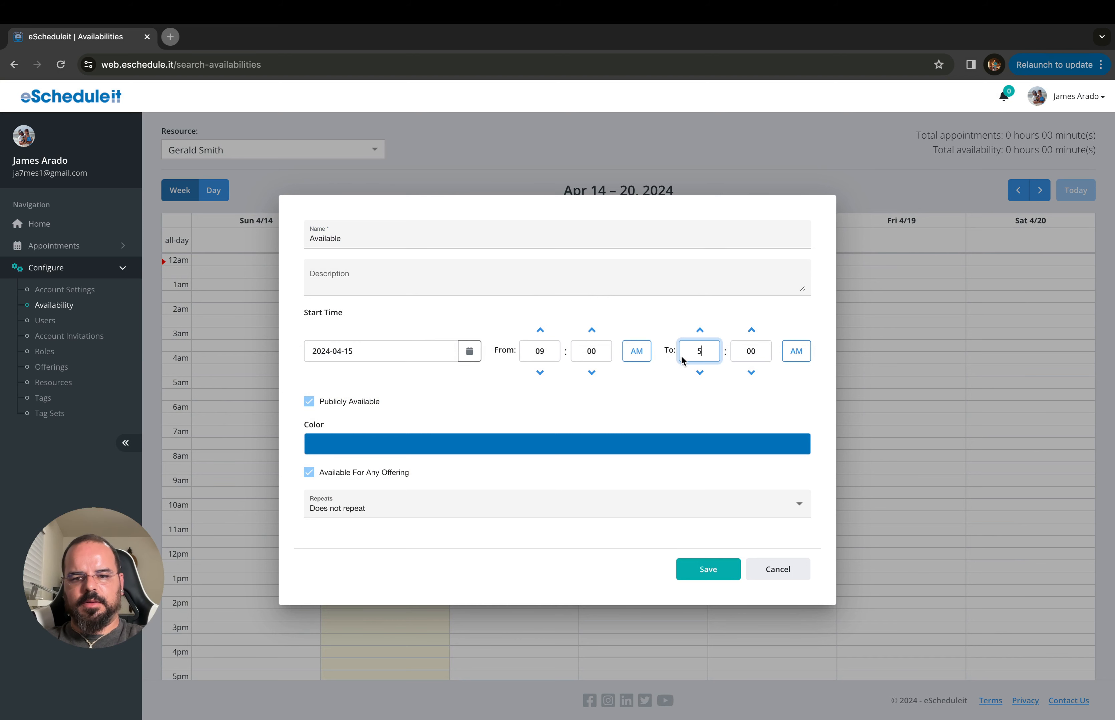
click(791, 358)
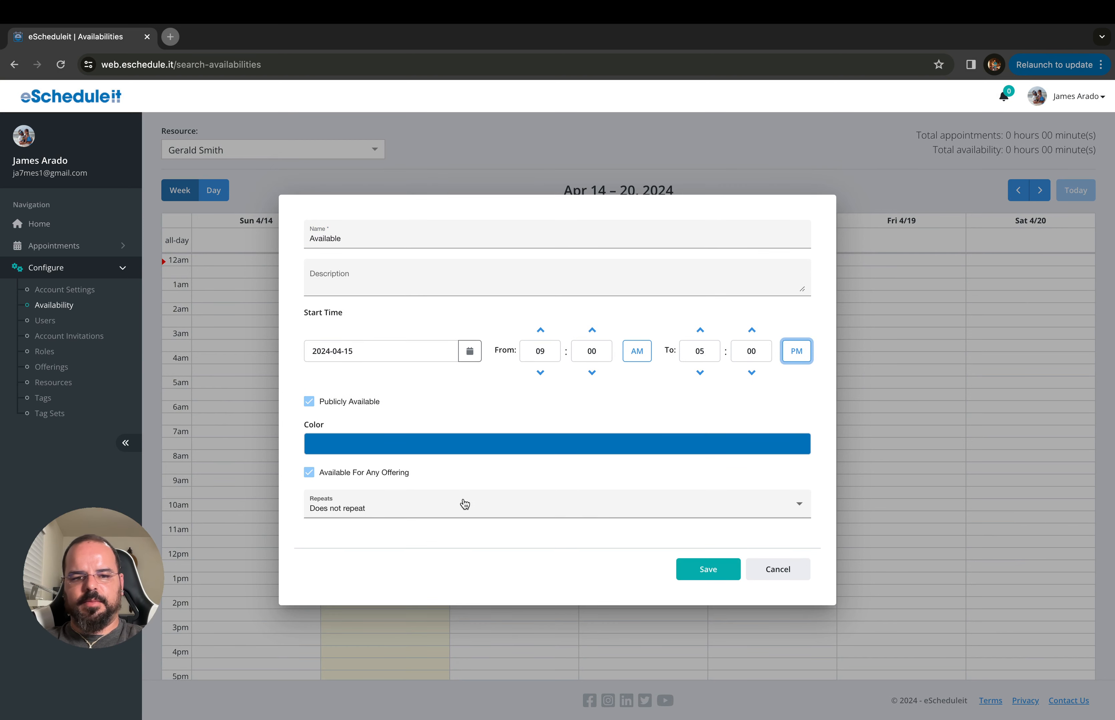
click(432, 513)
click(461, 557)
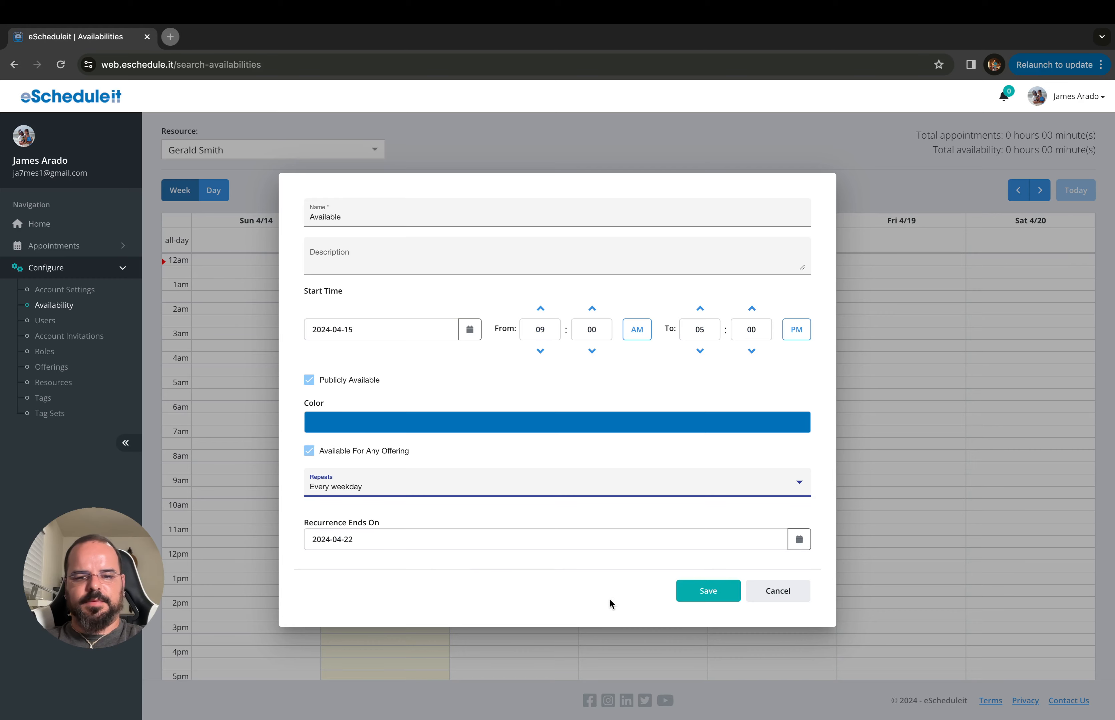
click(691, 596)
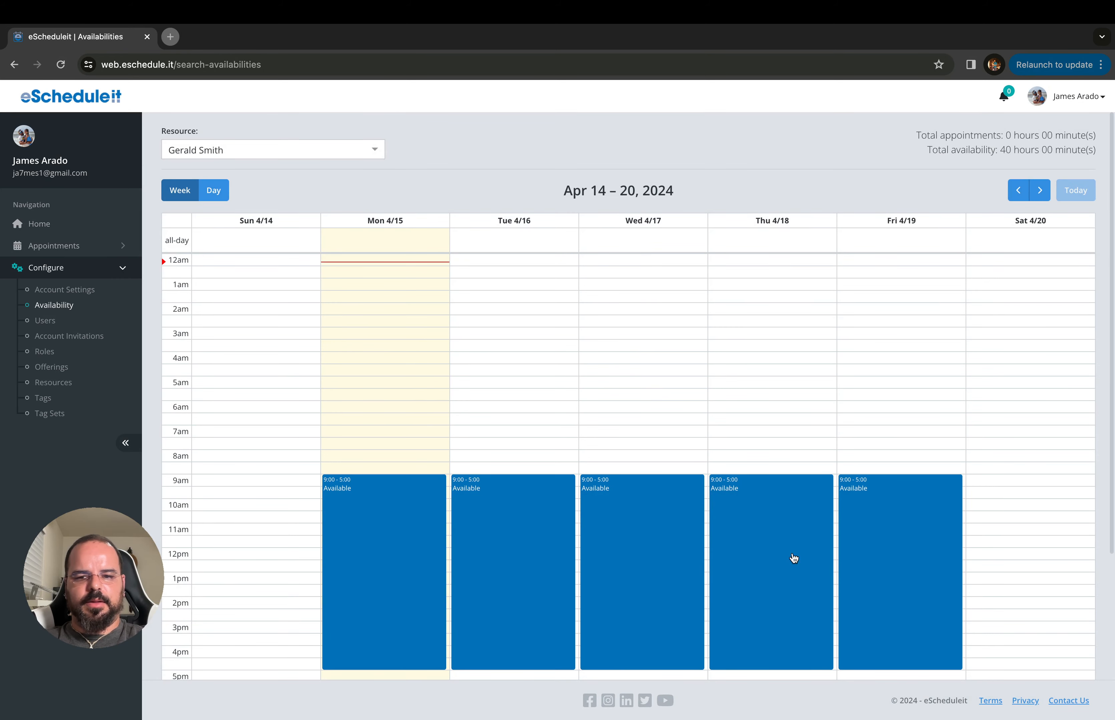
scroll(800, 552, down, 1)
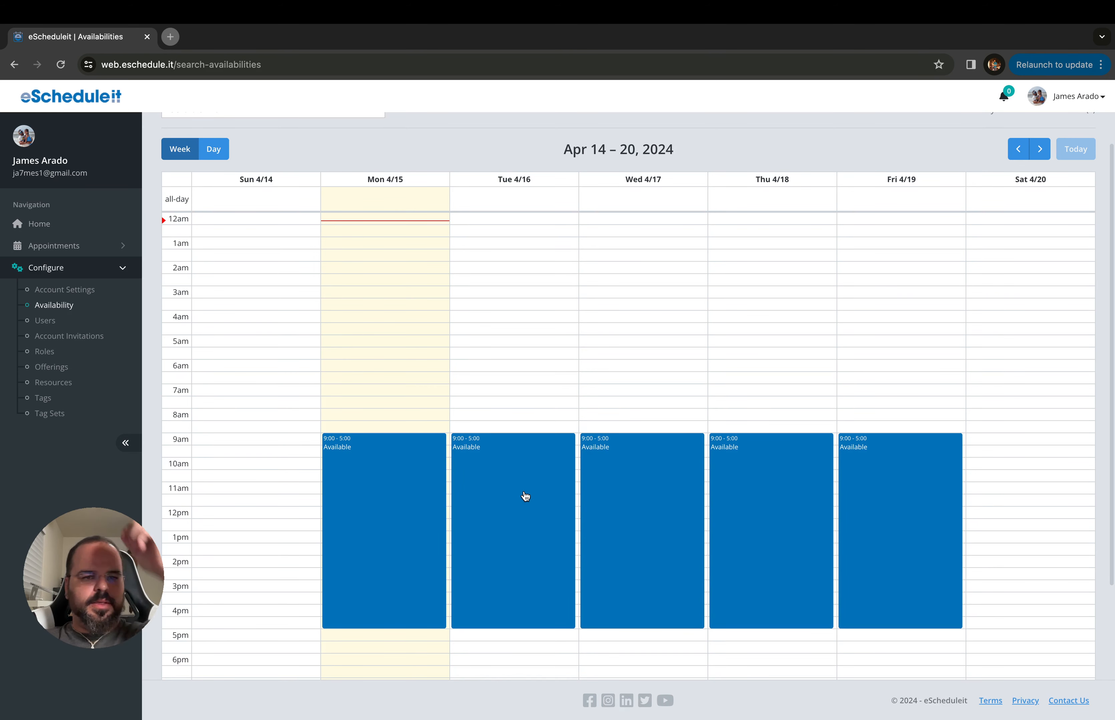
Review the BCBA Intake Evaluation offering: 4 hours, exactly one Title: BCBA and one Client tag
click(57, 370)
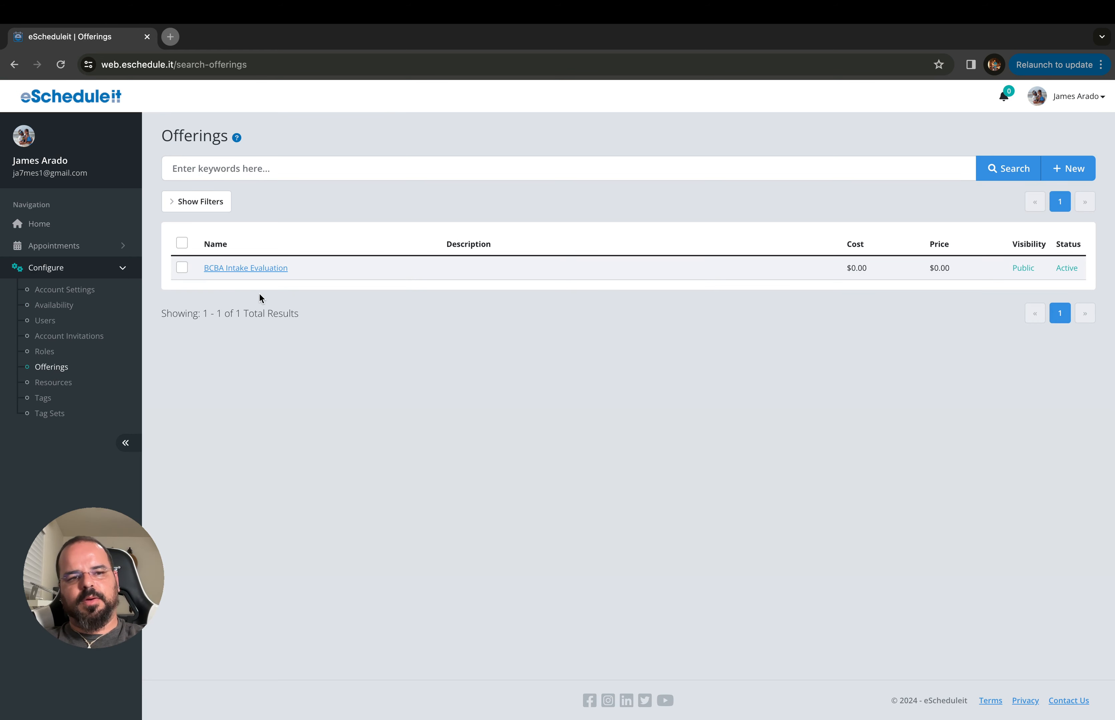
click(245, 270)
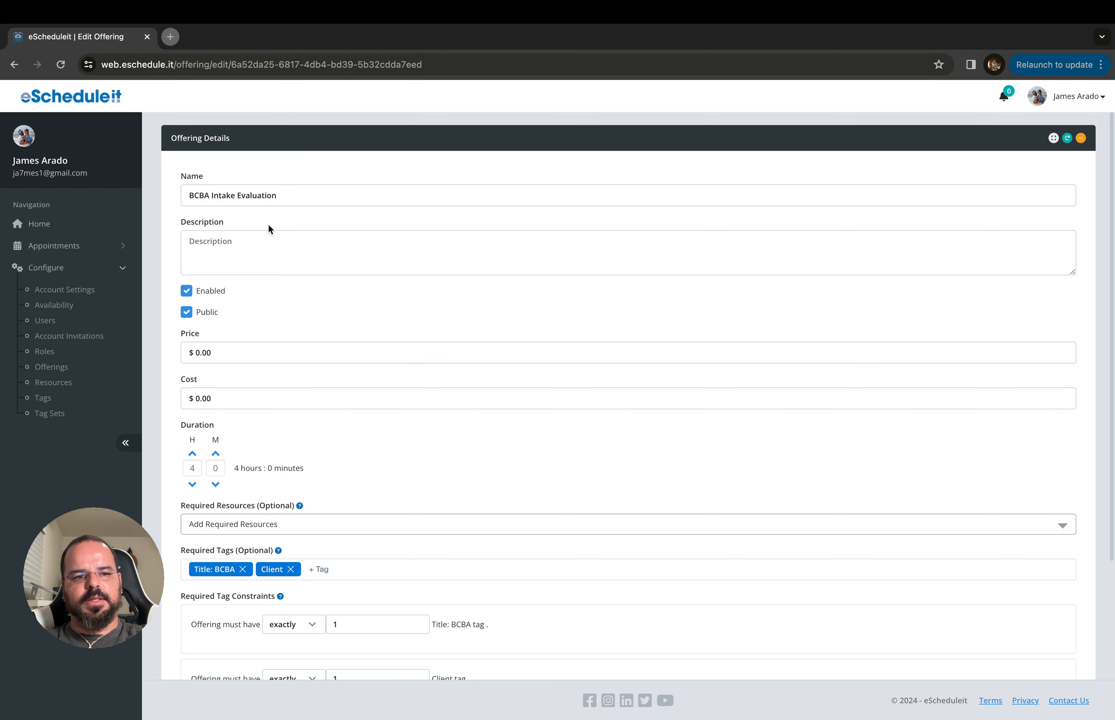
scroll(248, 350, down, 1)
scroll(249, 350, up, 1)
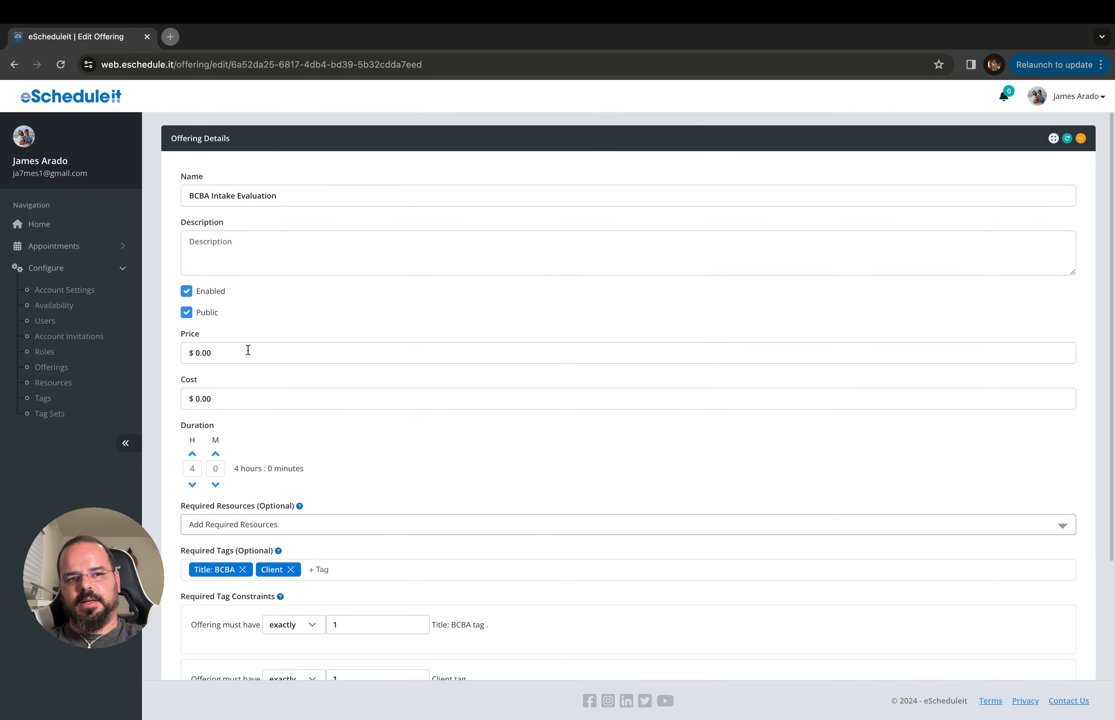
scroll(248, 350, down, 1)
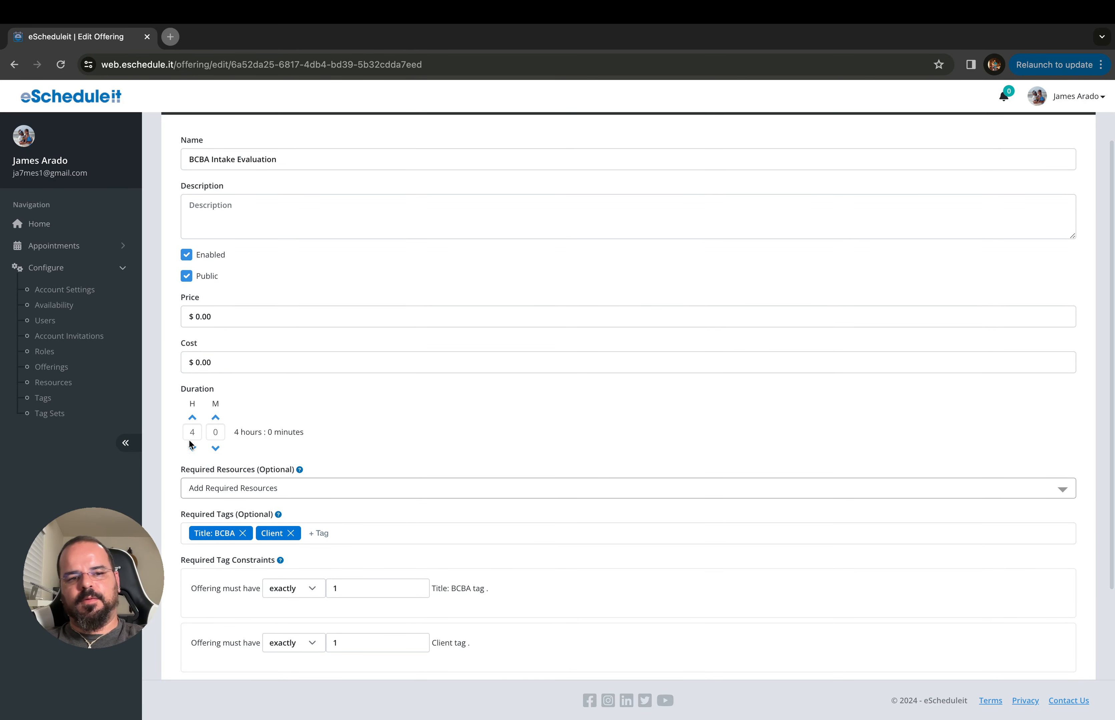
scroll(179, 448, down, 2)
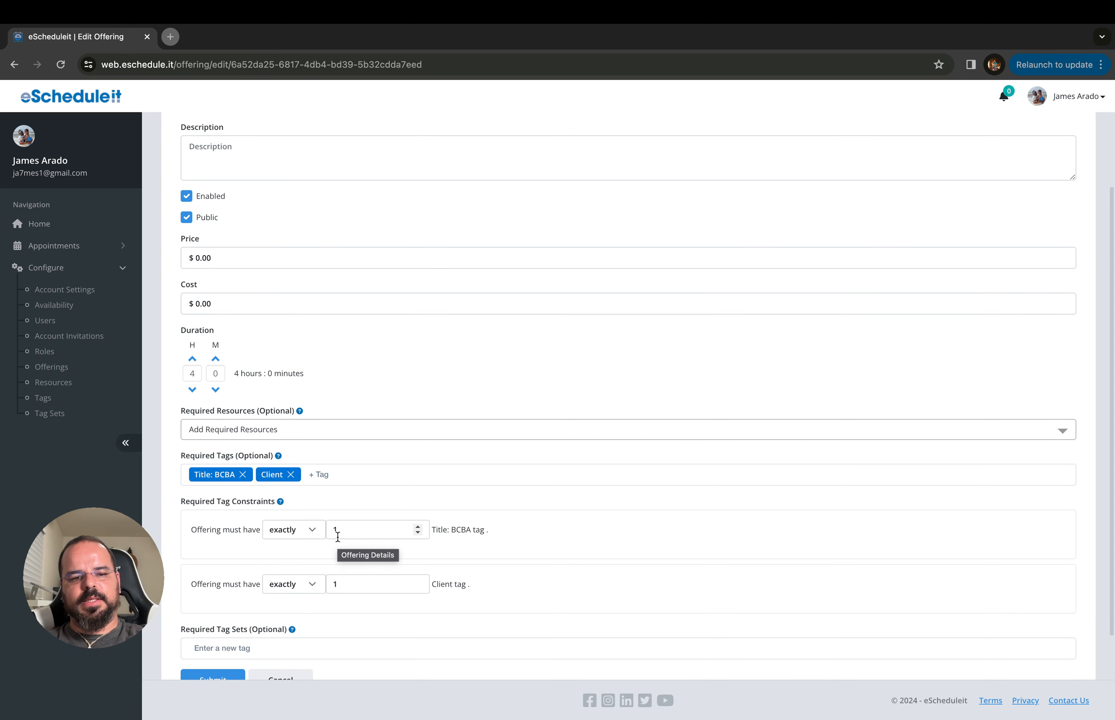
scroll(407, 513, down, 2)
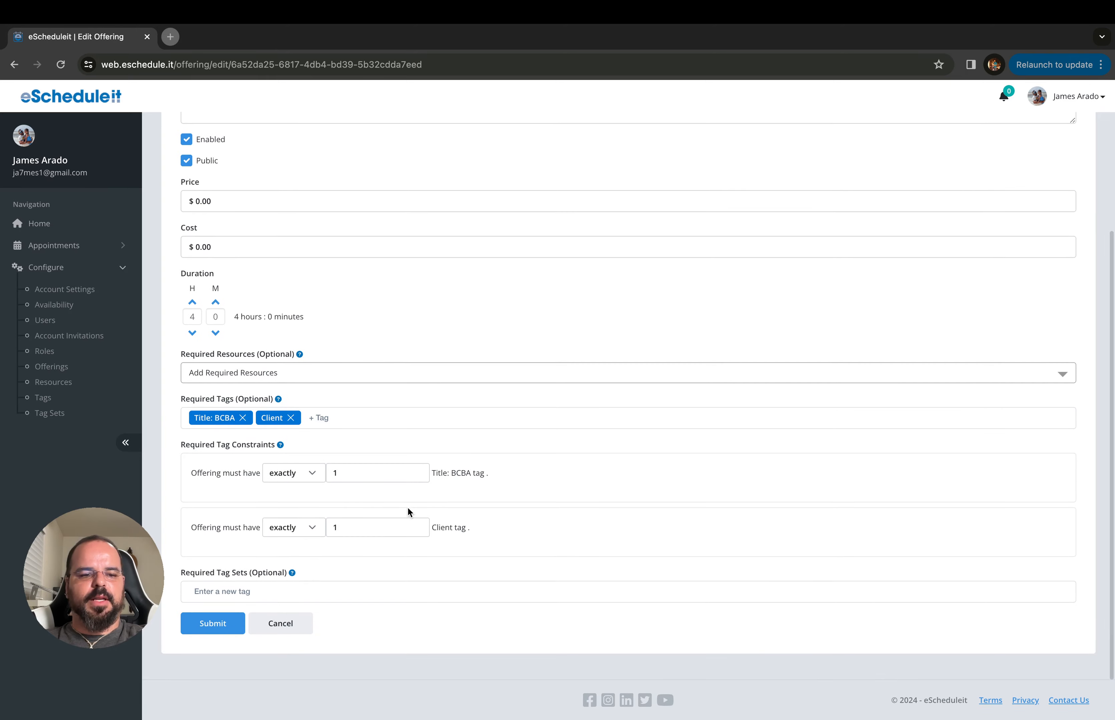
scroll(390, 501, up, 5)
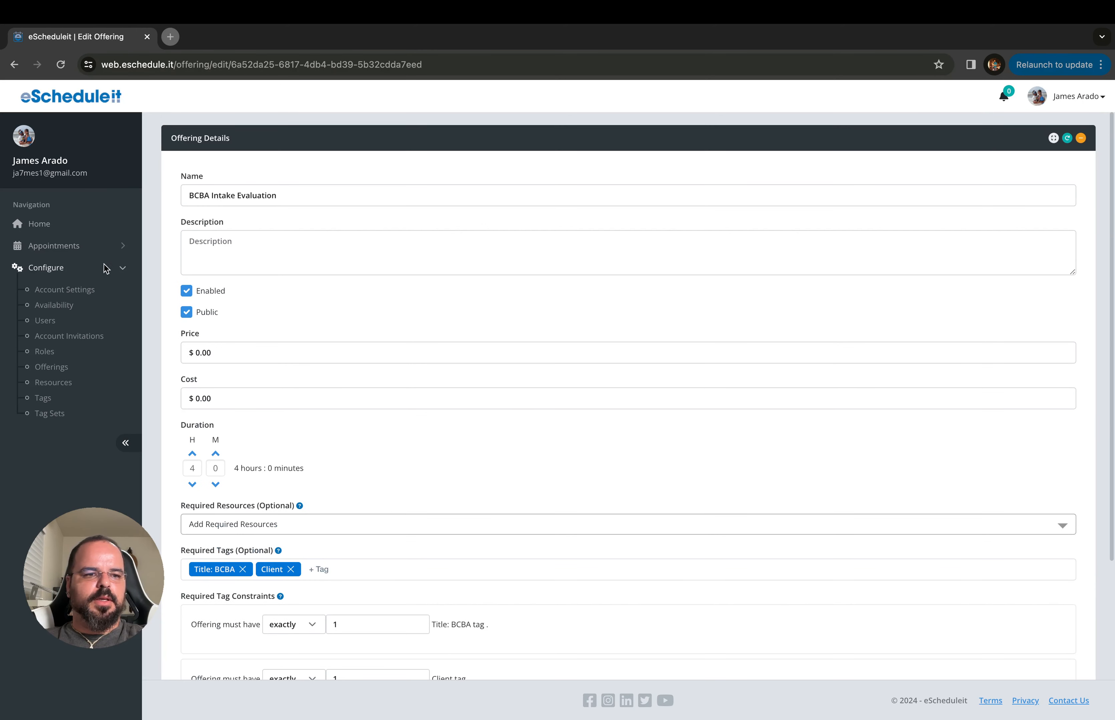
click(80, 268)
click(84, 253)
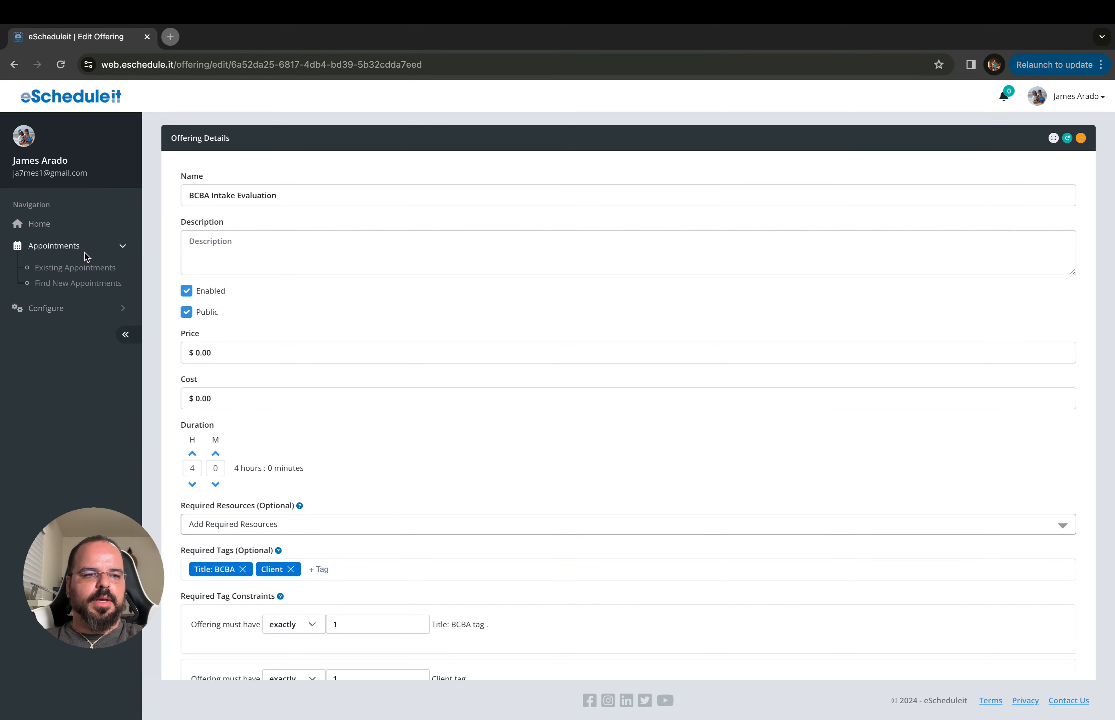
Search Find New Appointments for BCBA Intake Evaluation slots from 2024-04-15 to 2024-04-19
click(75, 282)
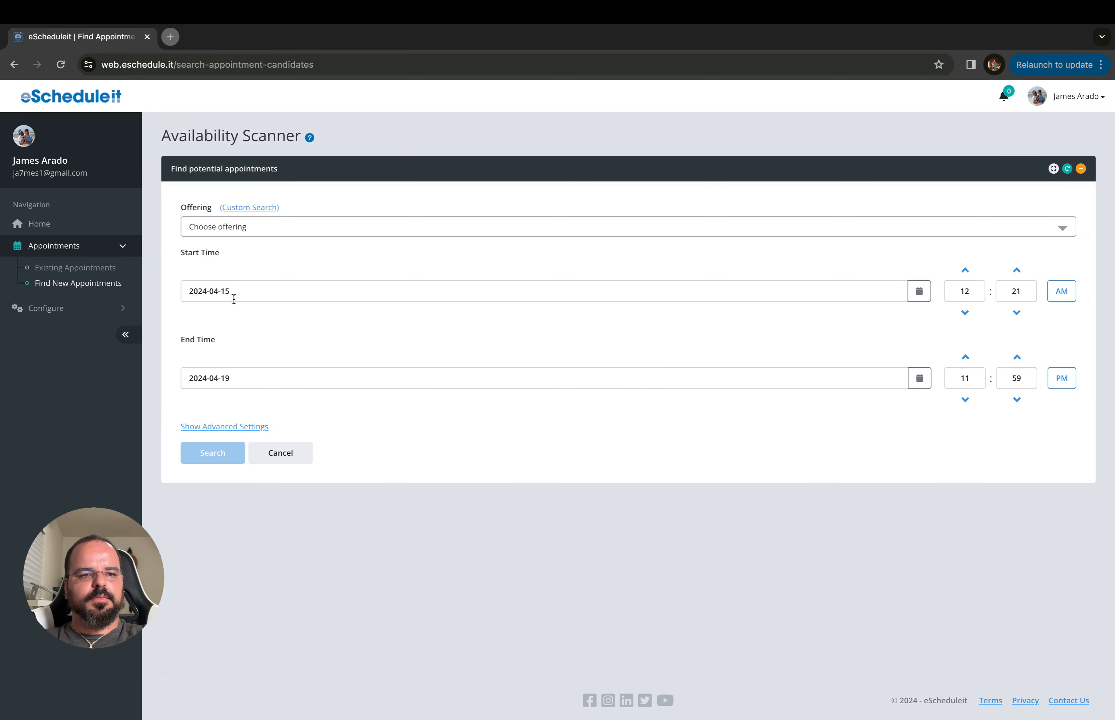
click(224, 233)
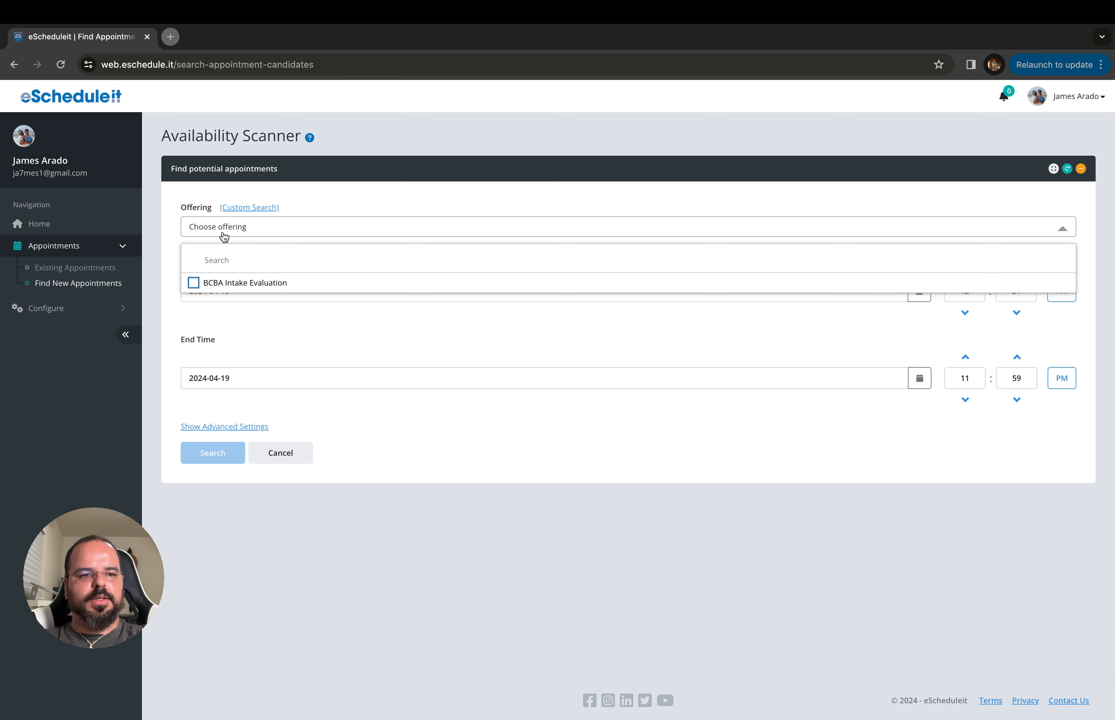
click(193, 285)
click(173, 305)
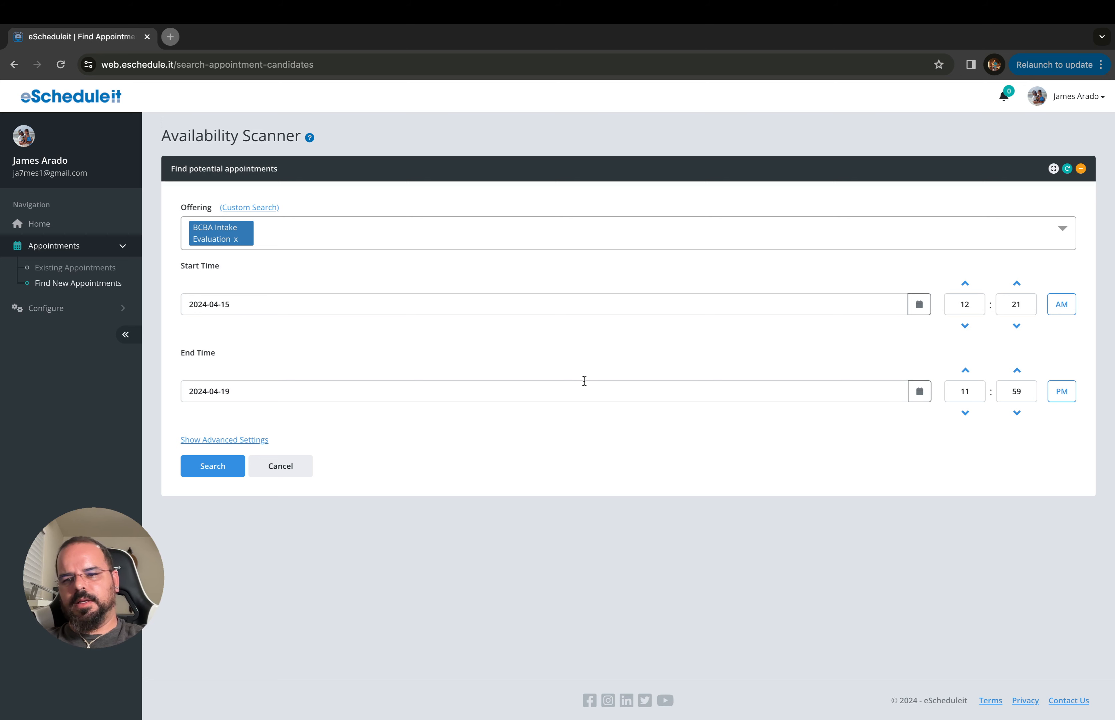
click(217, 468)
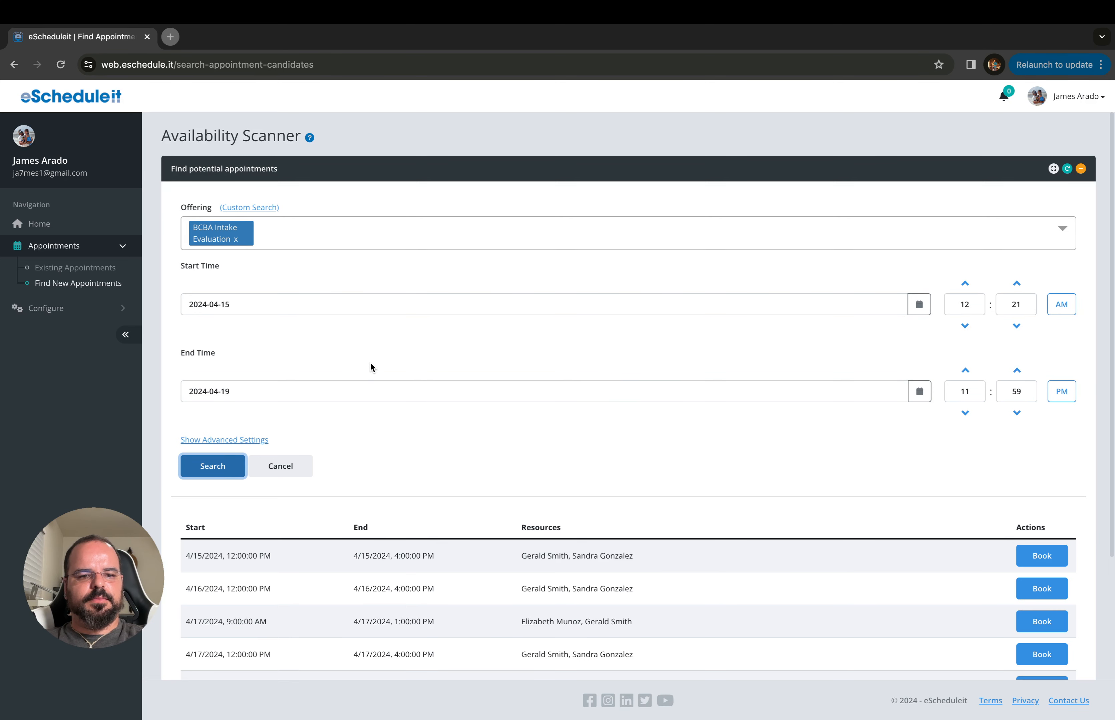
Book the 4/17/2024 9:00 AM–1:00 PM slot
scroll(403, 384, down, 3)
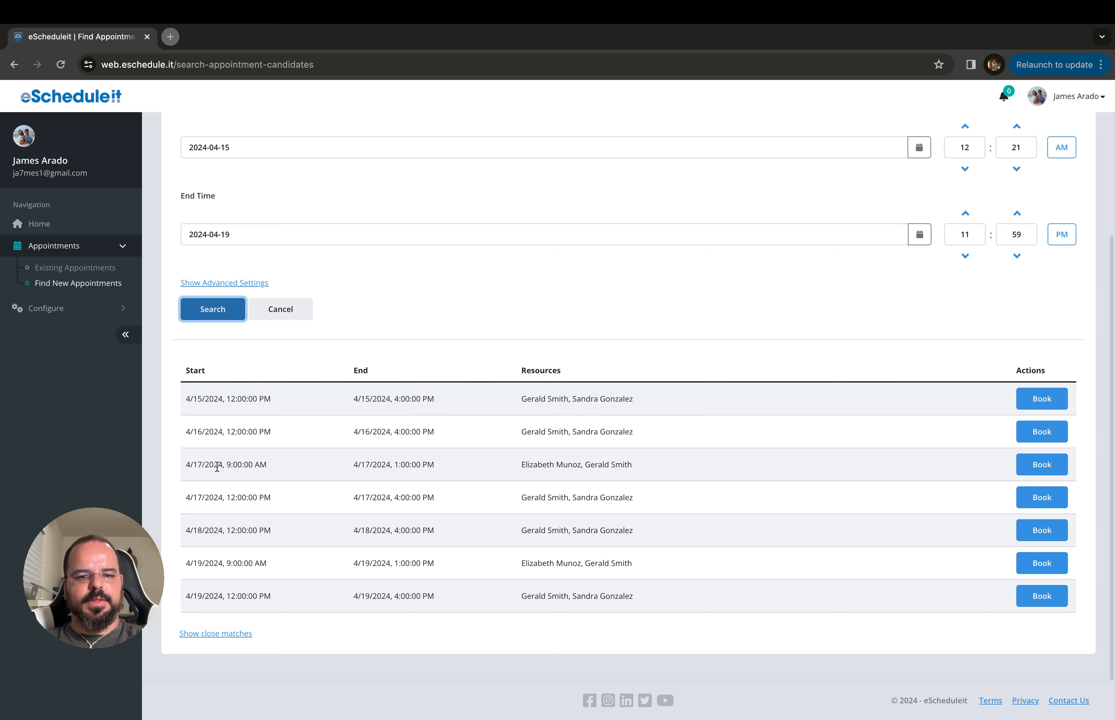
scroll(324, 460, up, 1)
scroll(323, 460, down, 1)
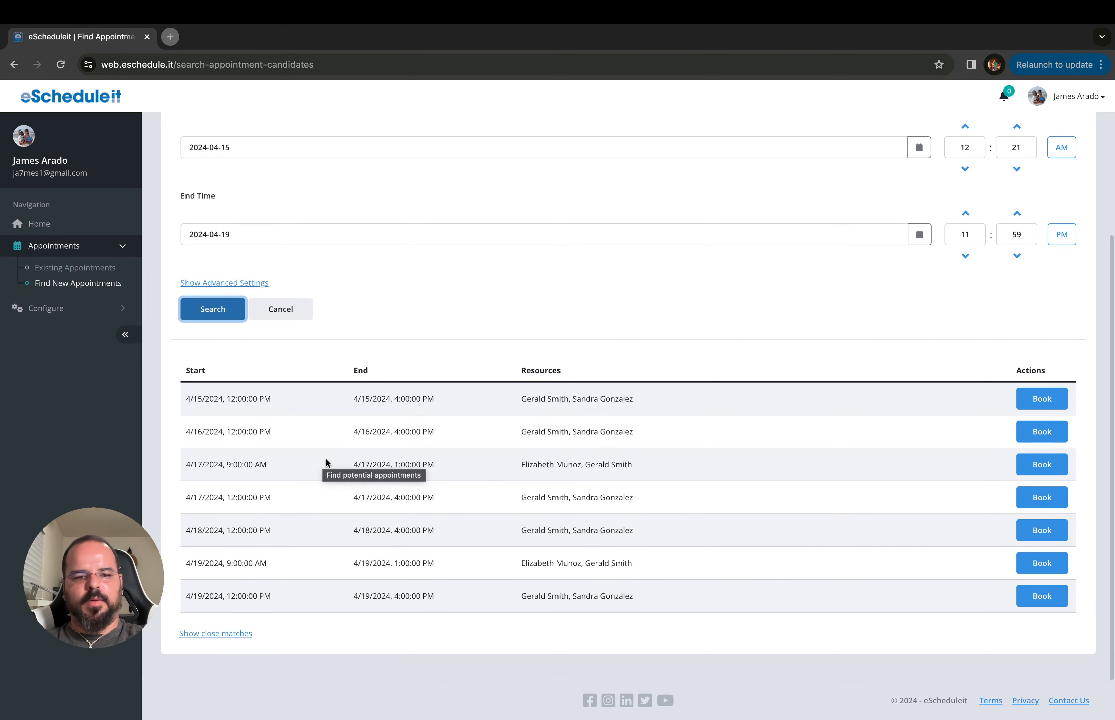
click(1036, 467)
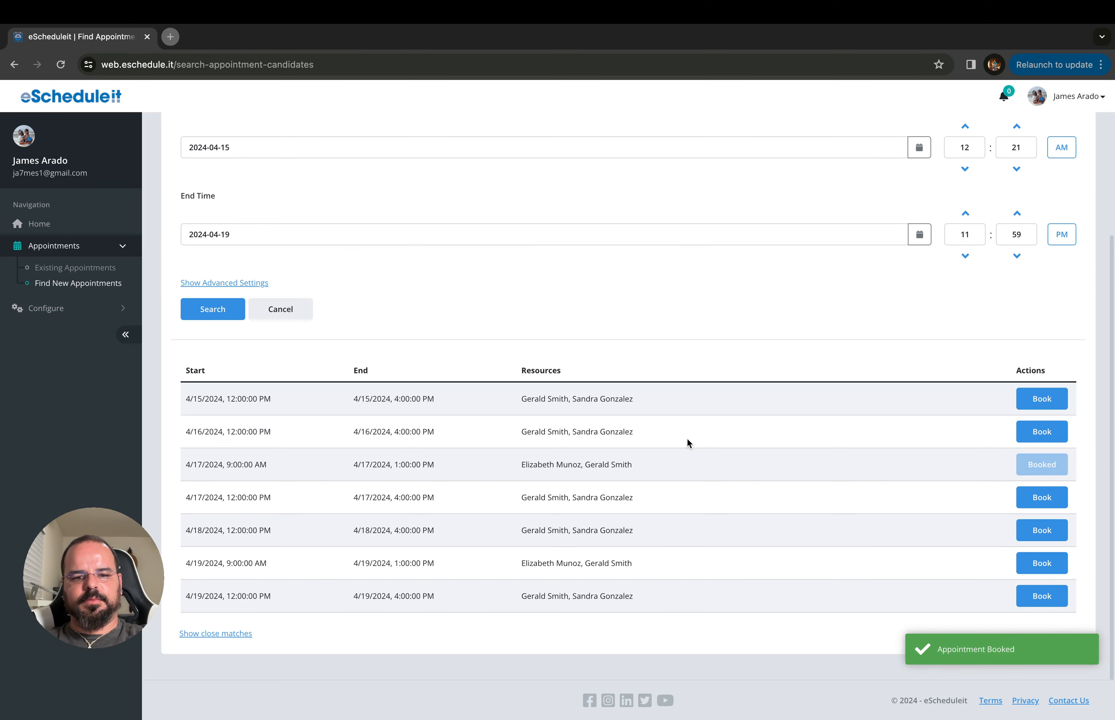
Rerun the search to confirm 4/17 now offers only 1:00–5:00 PM
click(220, 309)
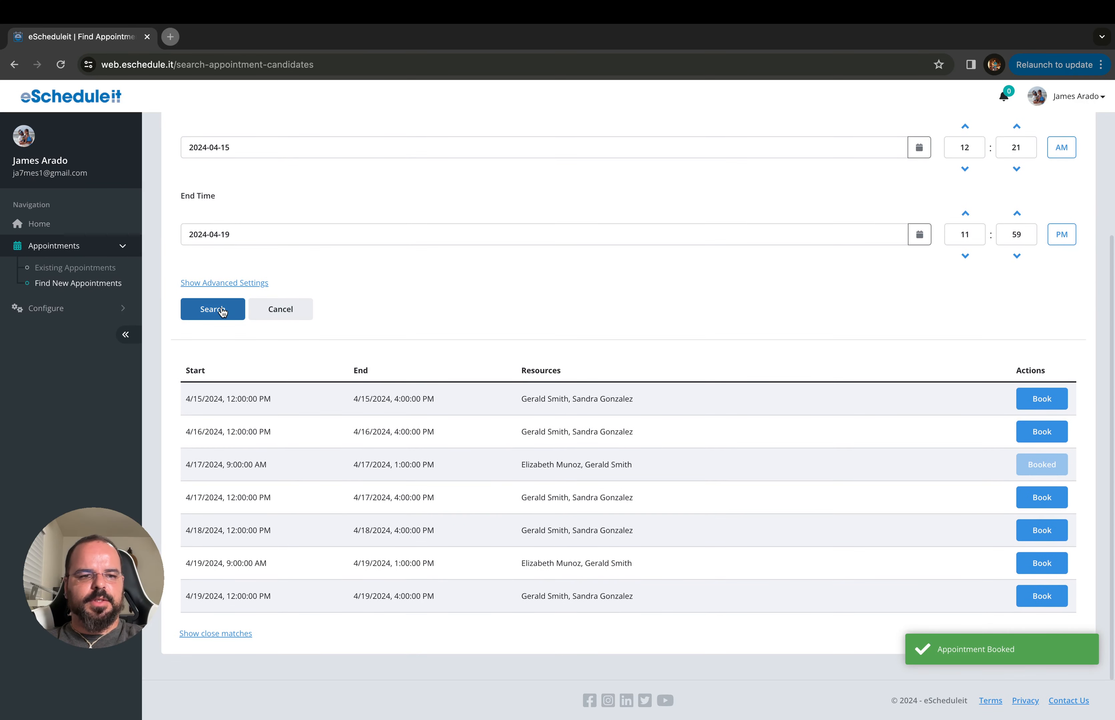
scroll(414, 441, down, 3)
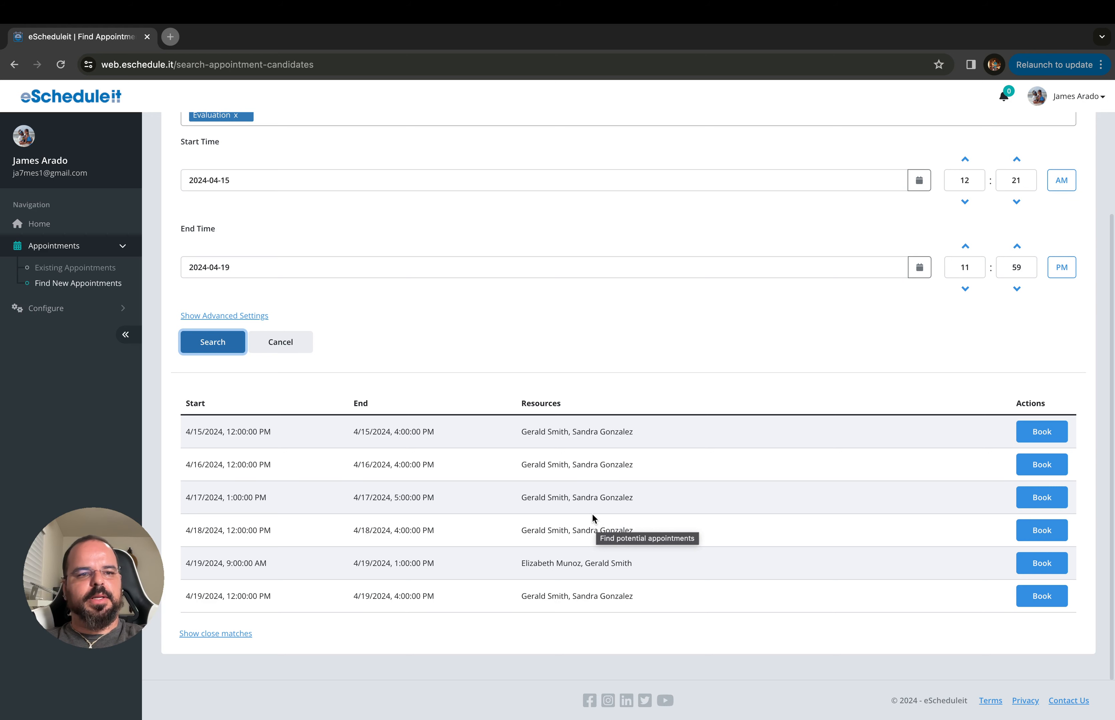
scroll(488, 494, up, 2)
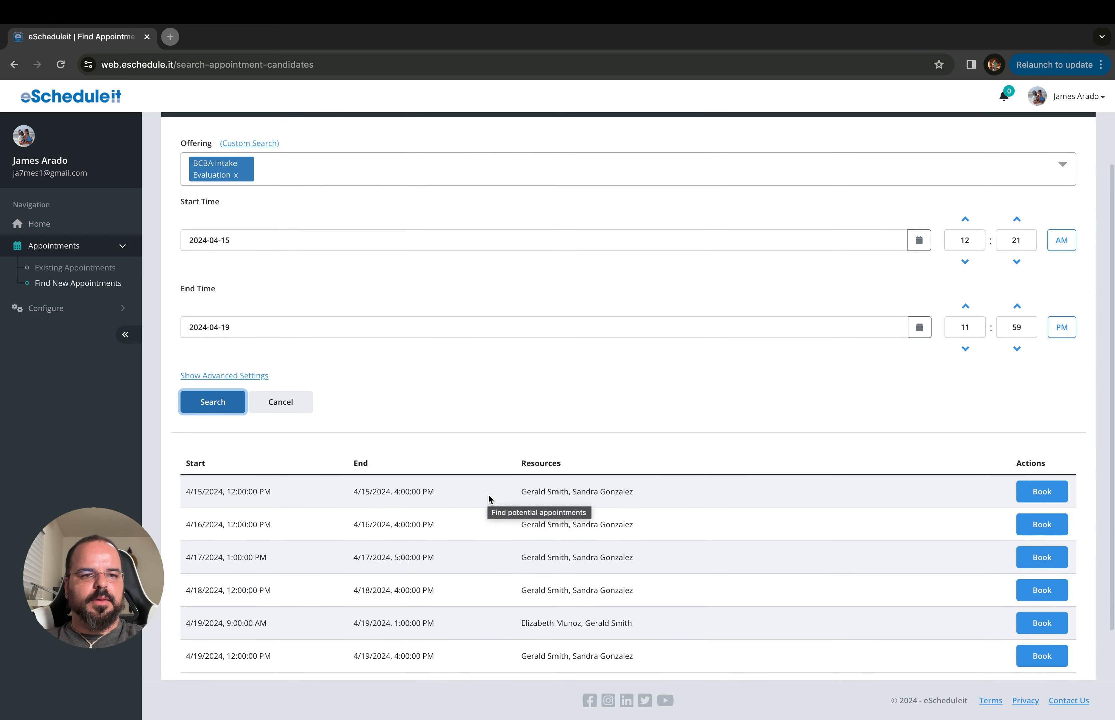
scroll(488, 494, up, 1)
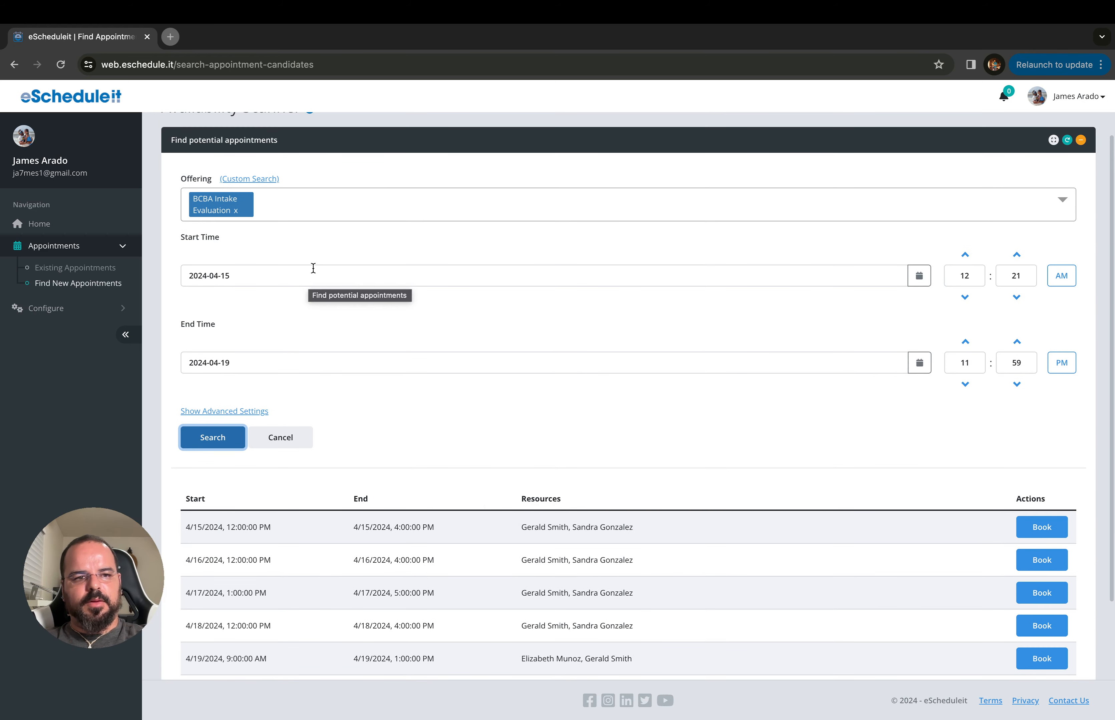
Run a custom 4-hour search requiring the client resource plus Title: BCBA and Client tags
click(253, 180)
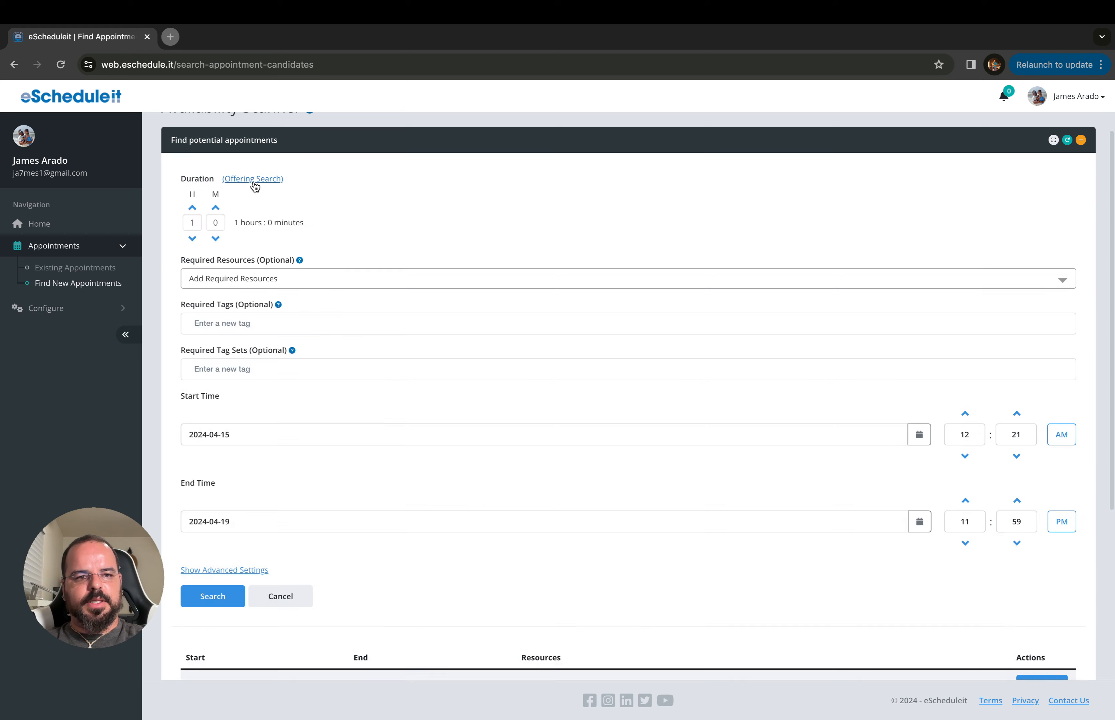
click(193, 209)
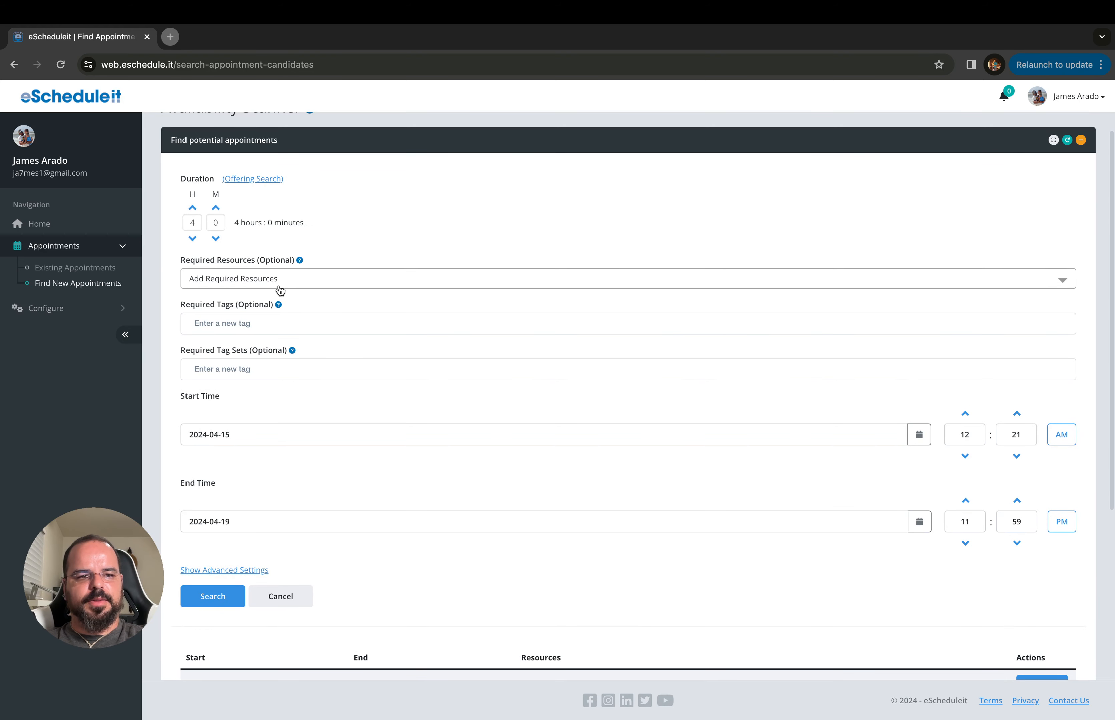
click(250, 281)
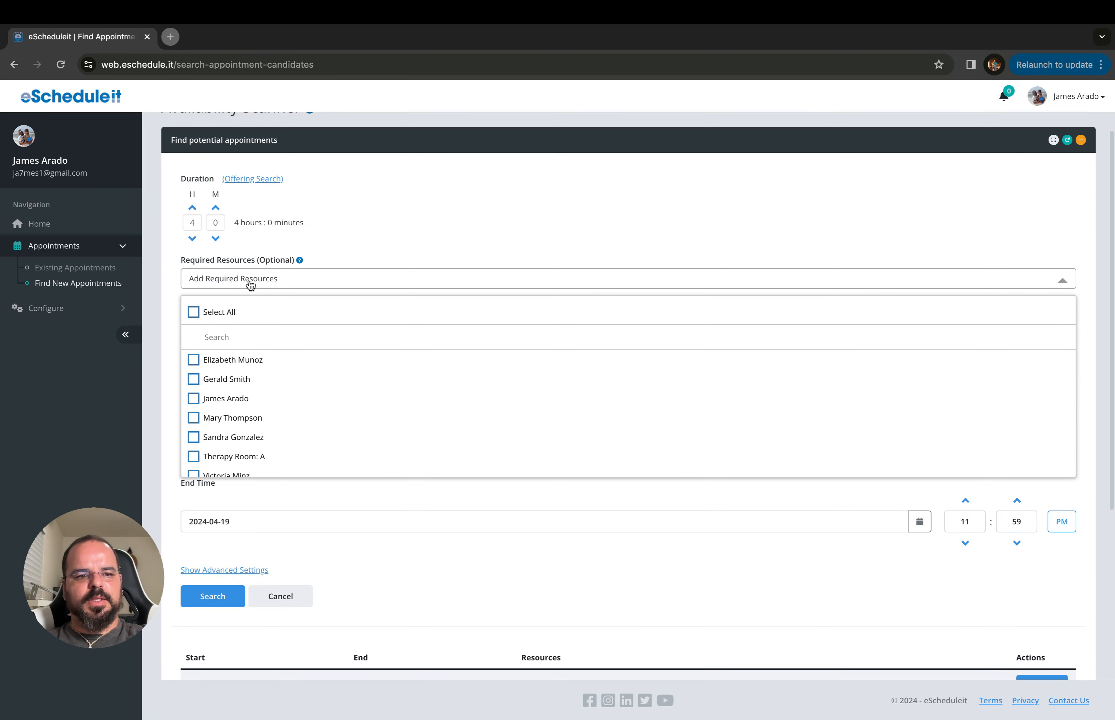
click(194, 381)
click(171, 348)
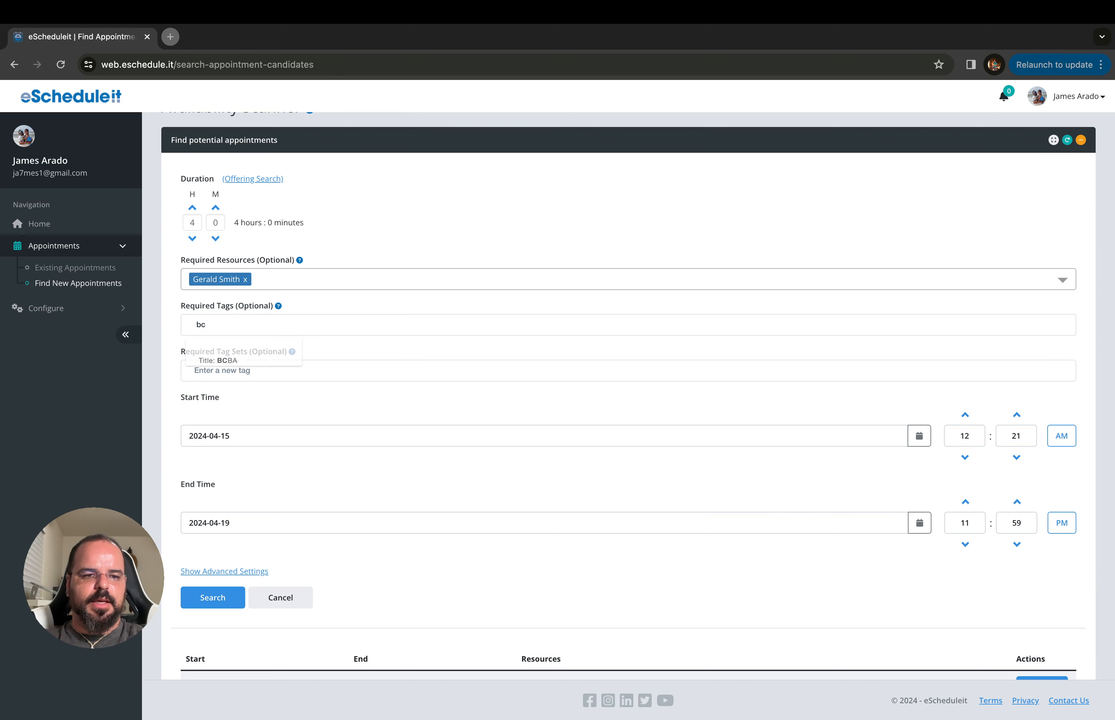
click(236, 359)
text(c)
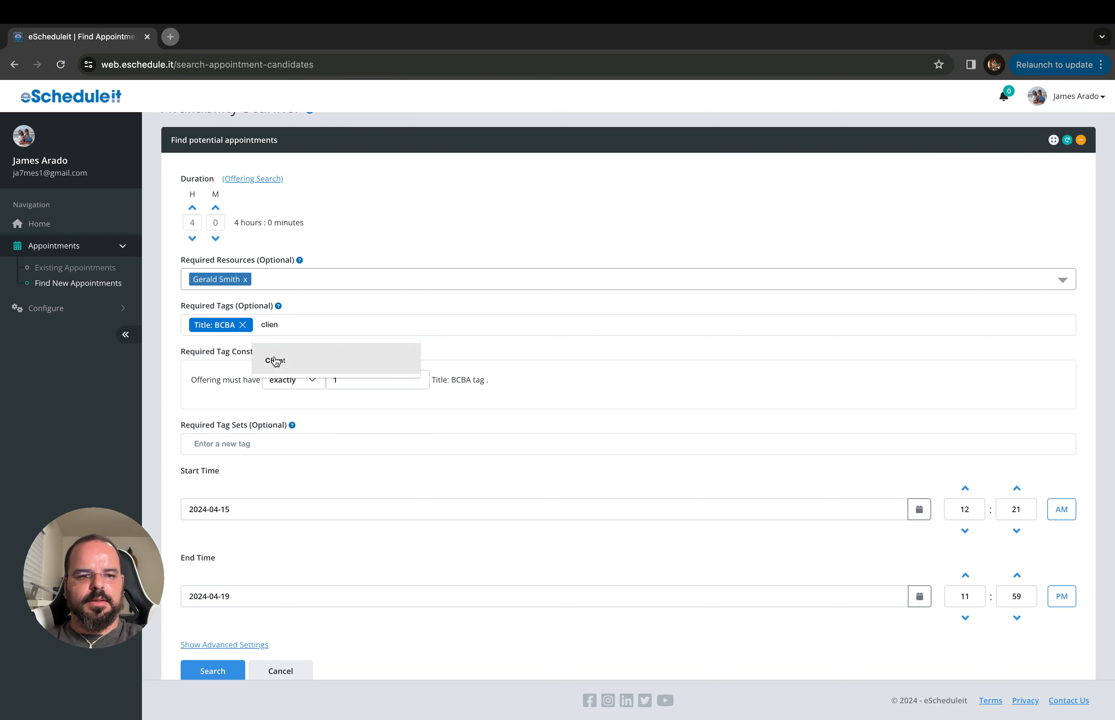
click(257, 361)
scroll(206, 400, down, 5)
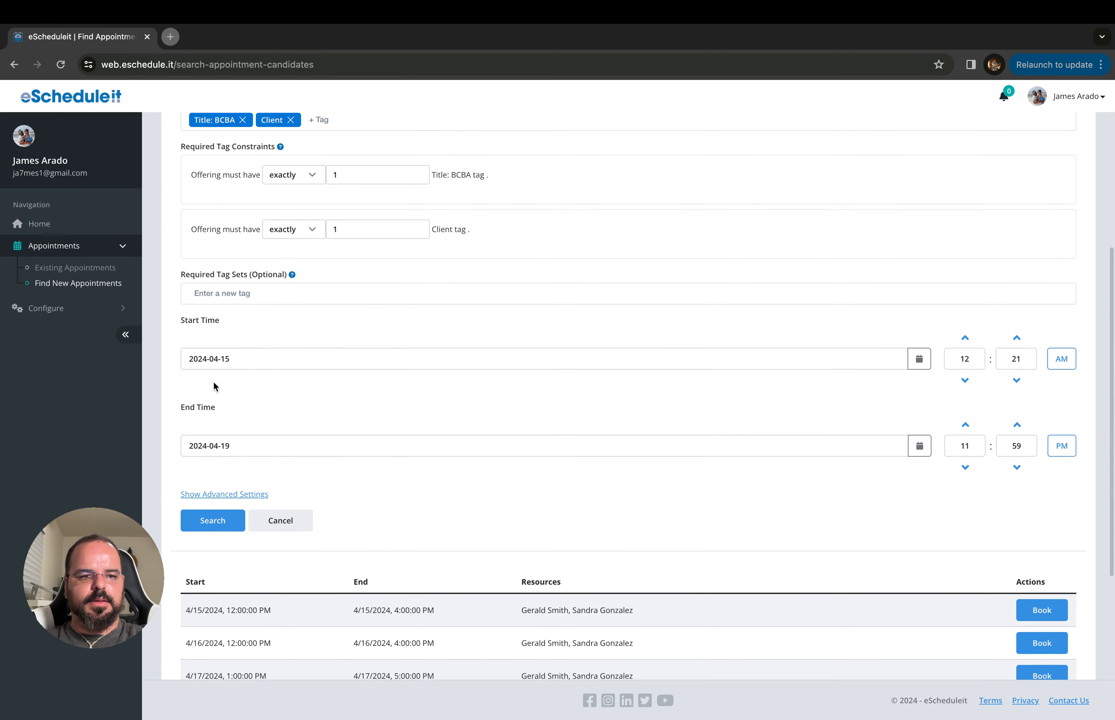
click(220, 495)
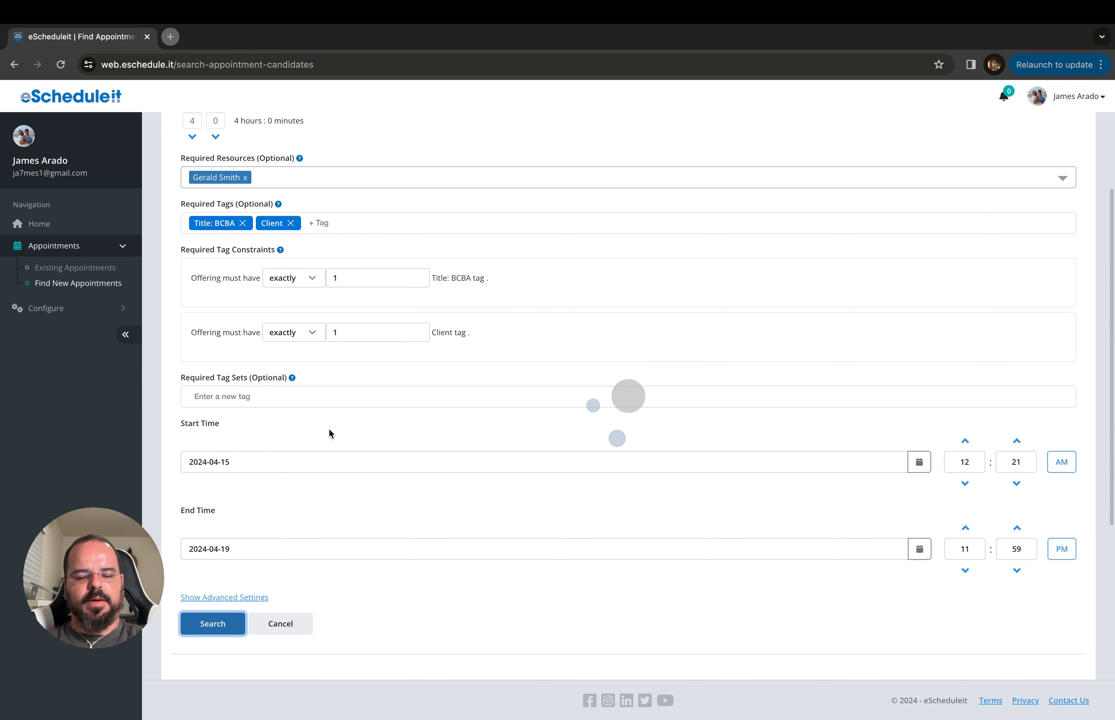
Review the custom search results, then cancel back to the home page
scroll(329, 430, down, 6)
scroll(329, 430, up, 8)
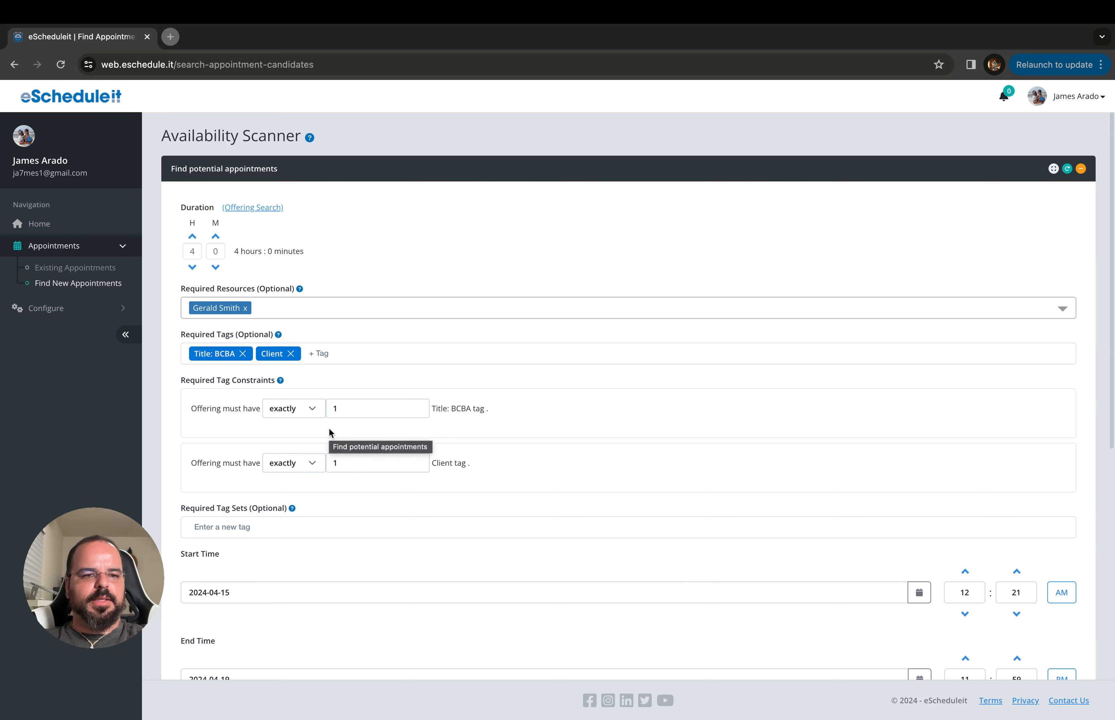
scroll(329, 434, down, 5)
click(282, 534)
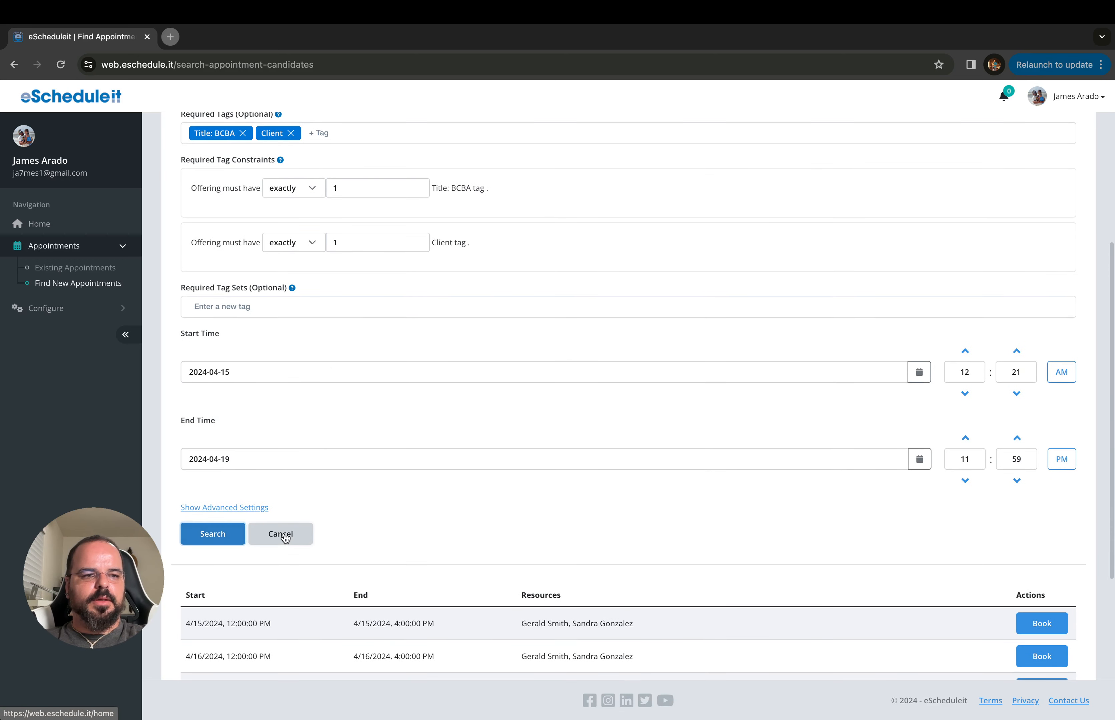
click(51, 307)
Show the client's existing-appointments calendar and inspect the confirmed 4/17 9:00–1:00 booking
click(77, 252)
click(78, 267)
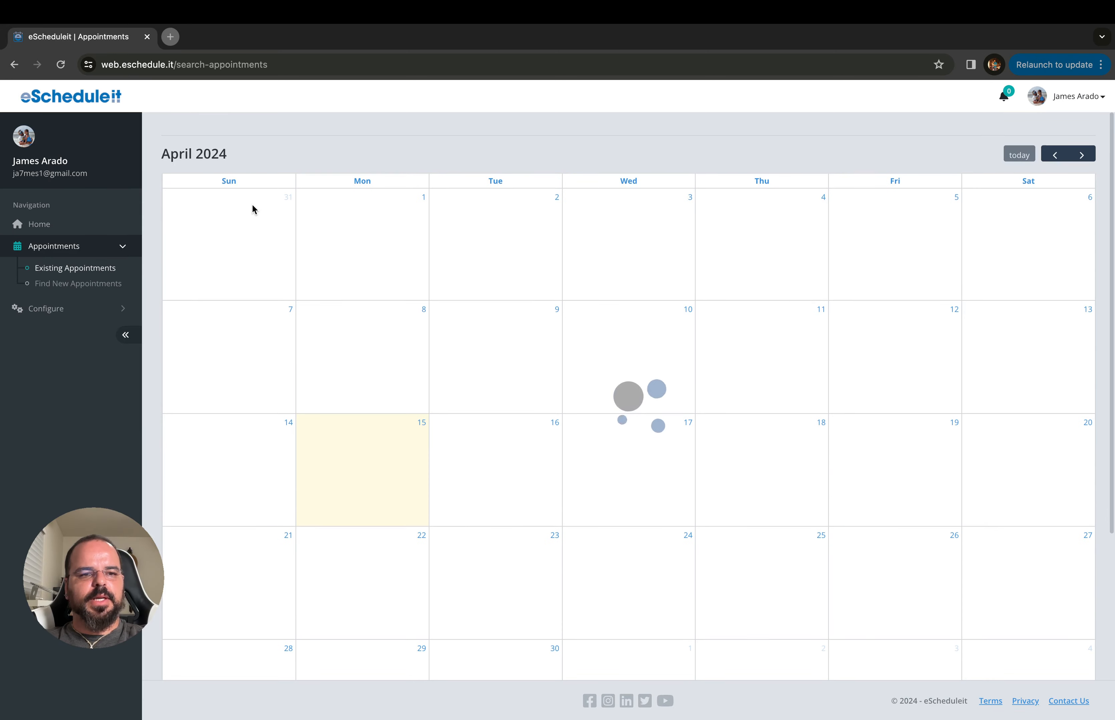
click(243, 159)
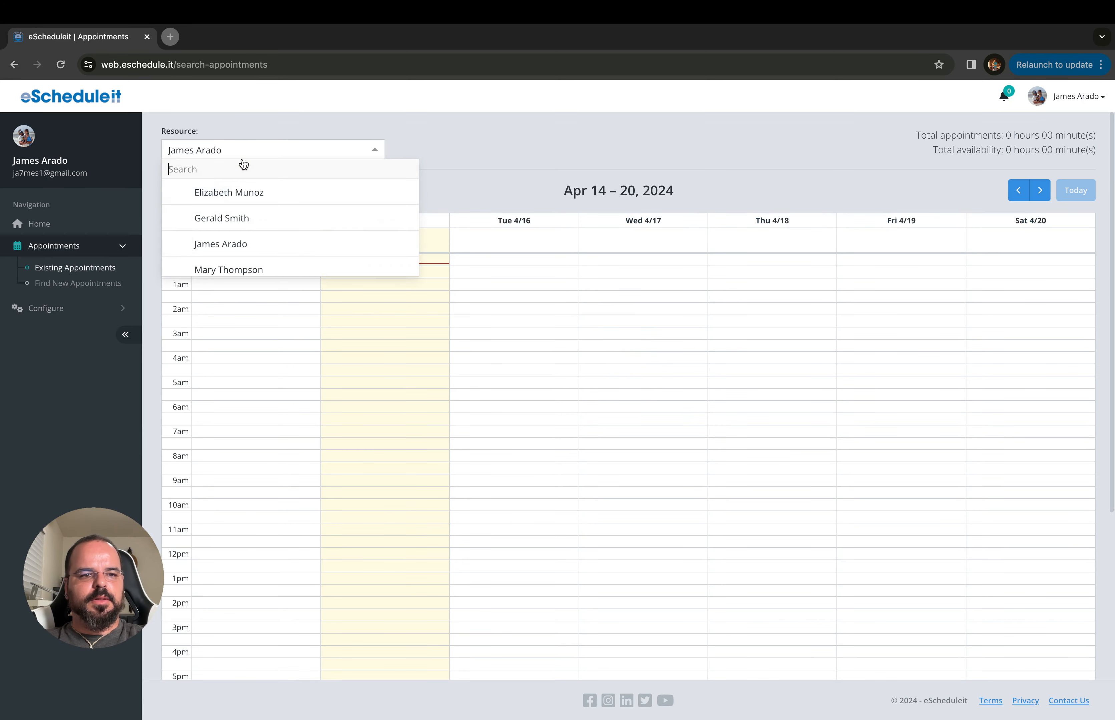
click(224, 216)
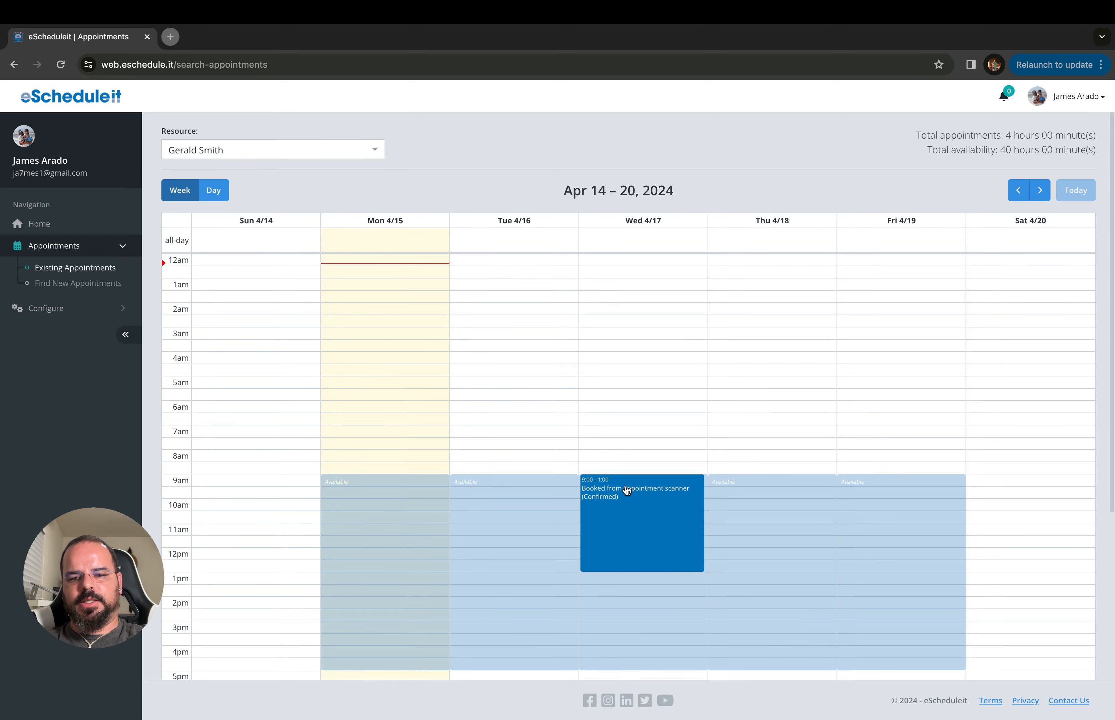
click(631, 500)
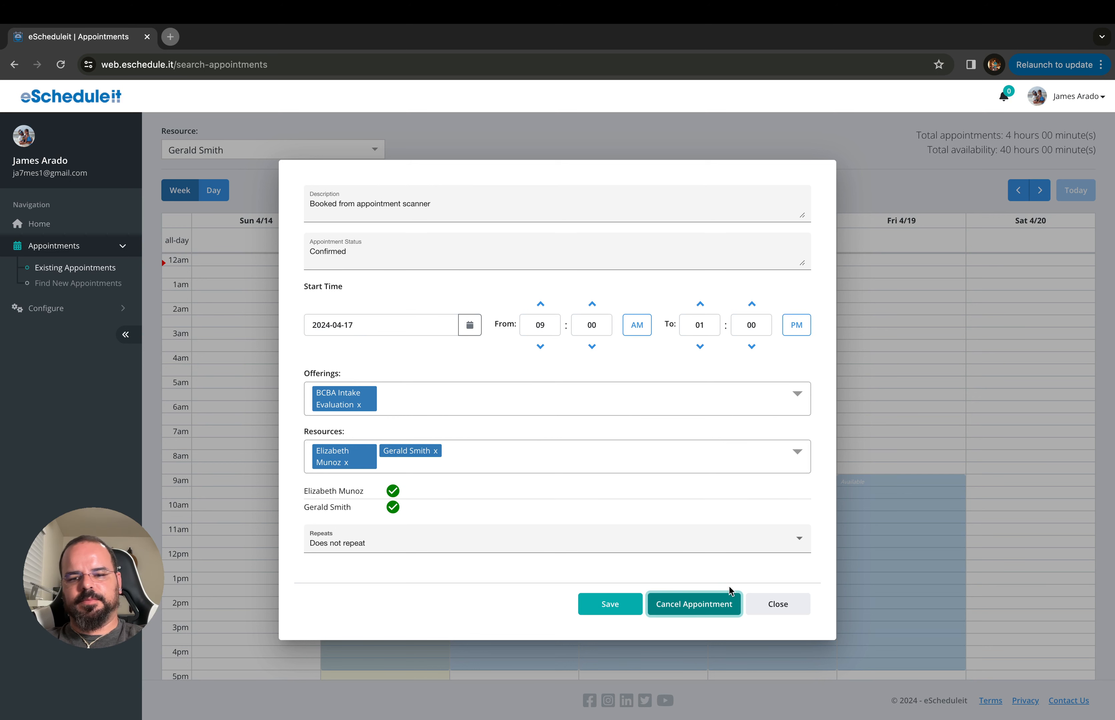
click(762, 605)
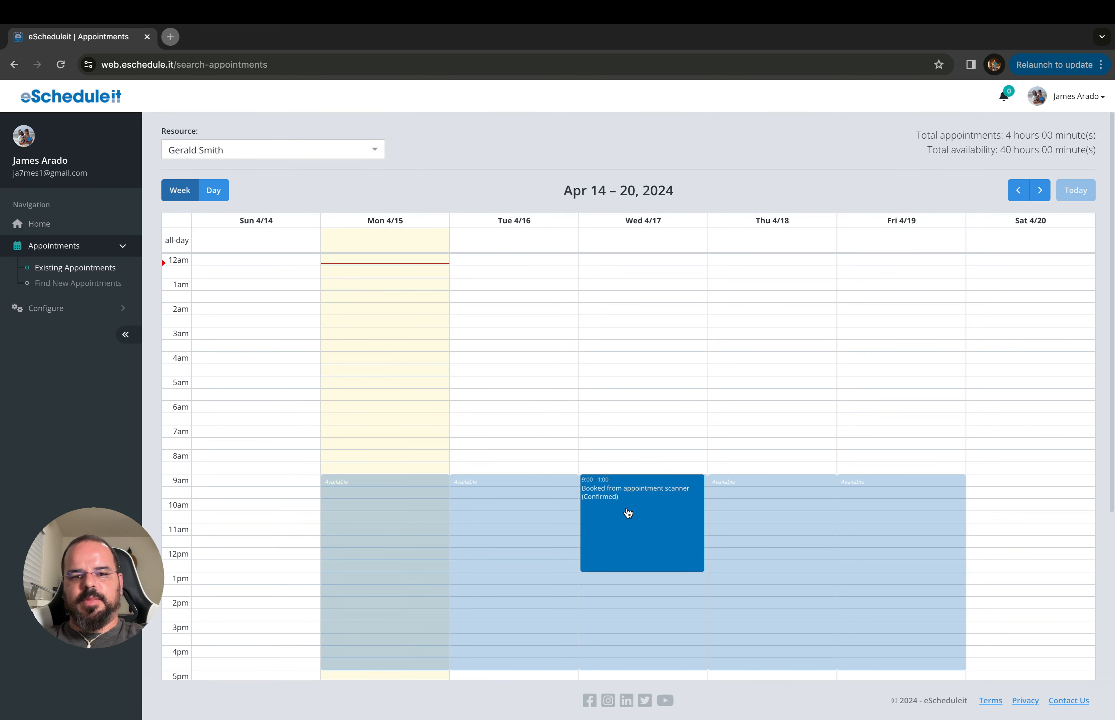
Open the first BCBA resource in the Resources list for editing
click(113, 314)
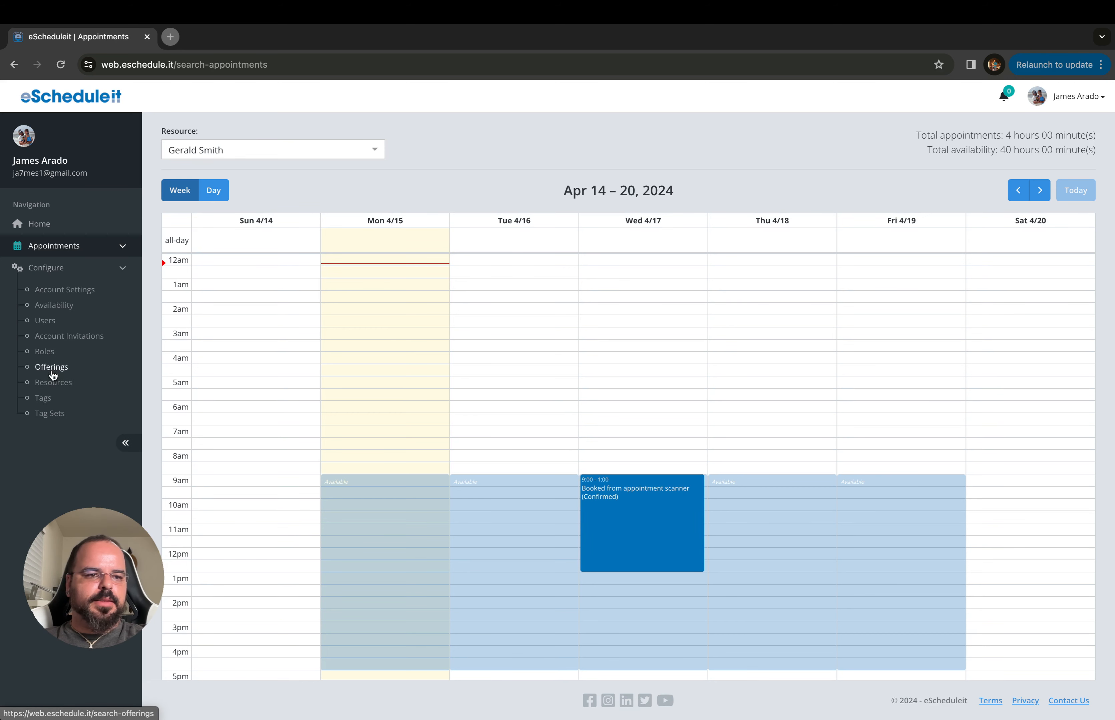
click(53, 383)
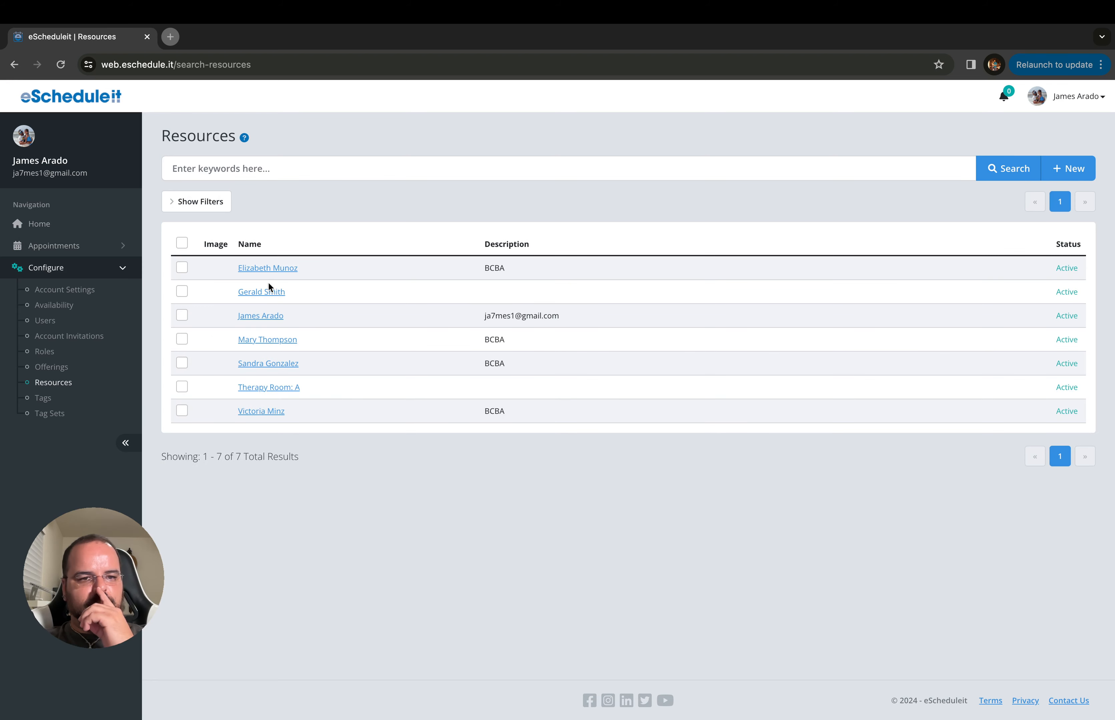
click(269, 268)
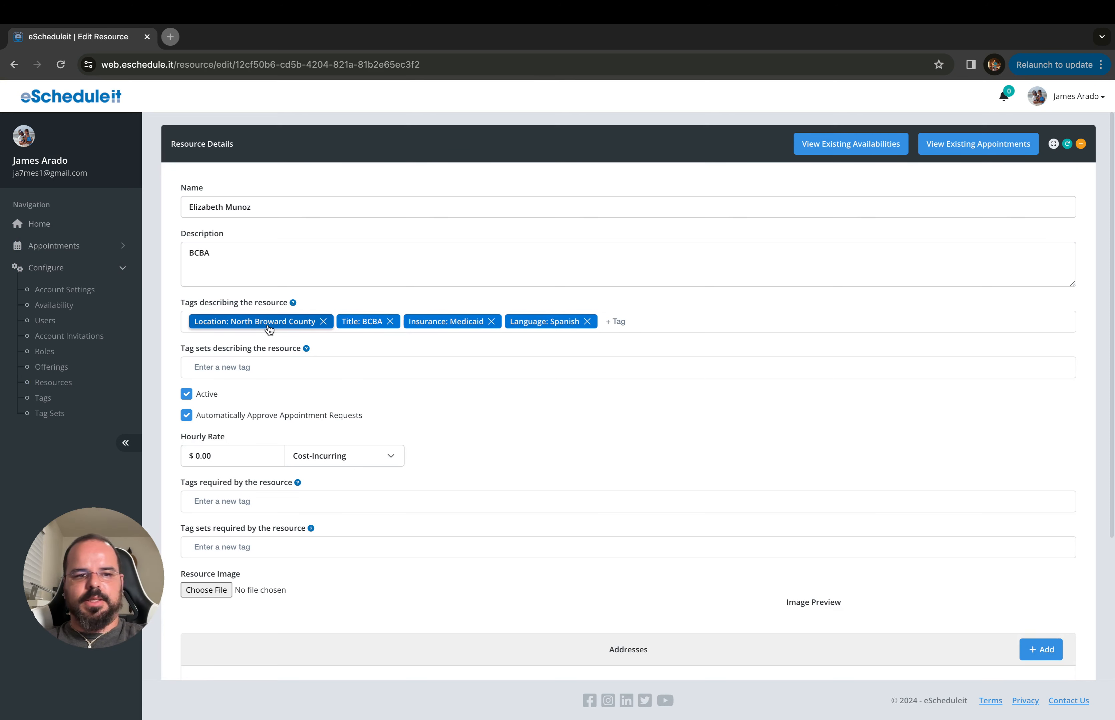